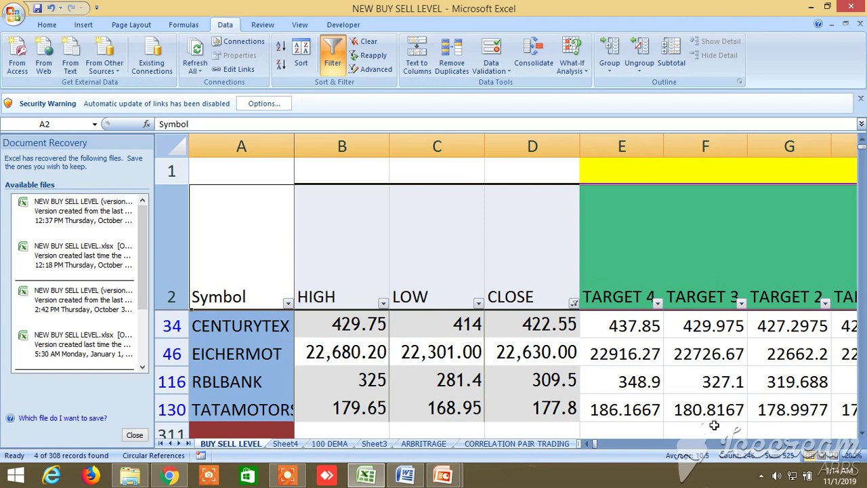
Review the BUY ABOVE level and buy targets 1 to 8 for the filtered stocks.
left_click(851, 443)
left_click(852, 443)
left_click(851, 444)
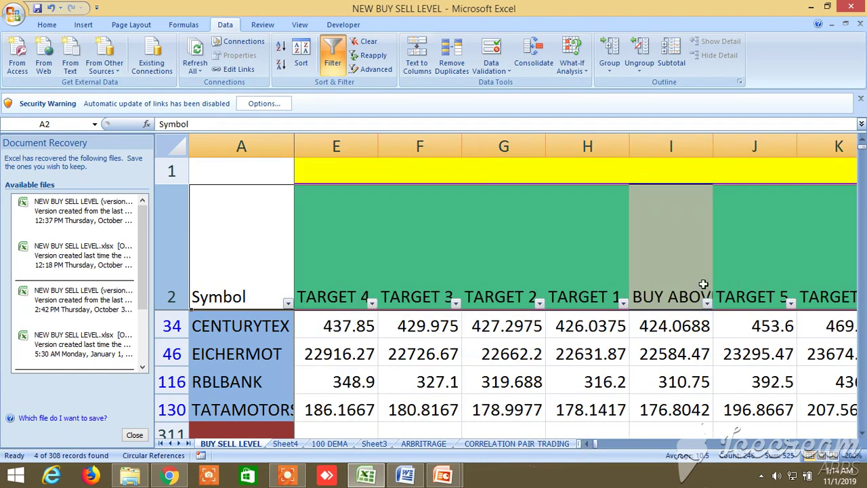
left_click(672, 258)
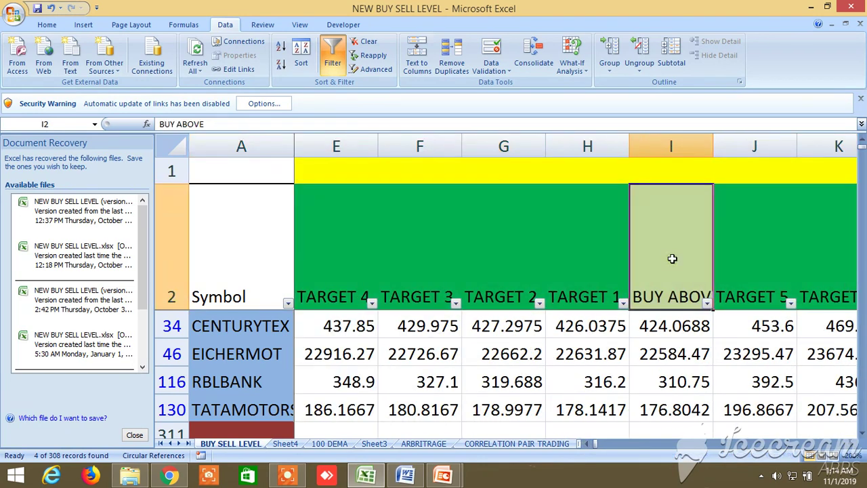
left_click(600, 271)
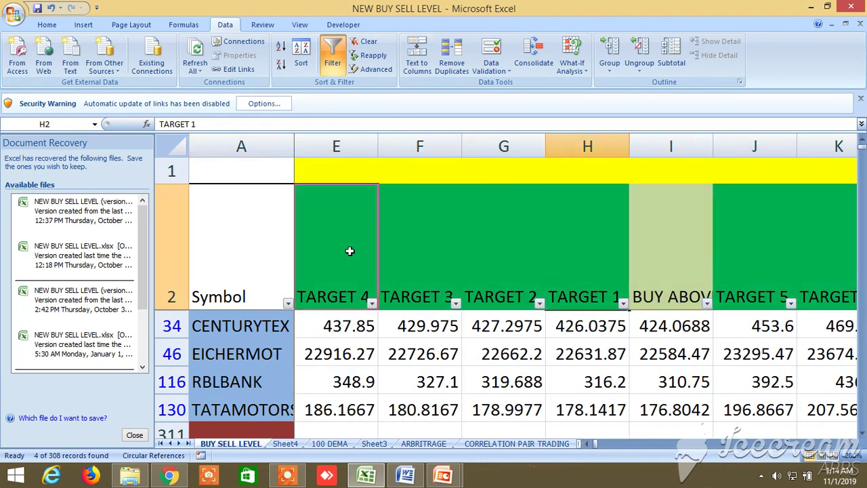
left_click(349, 251)
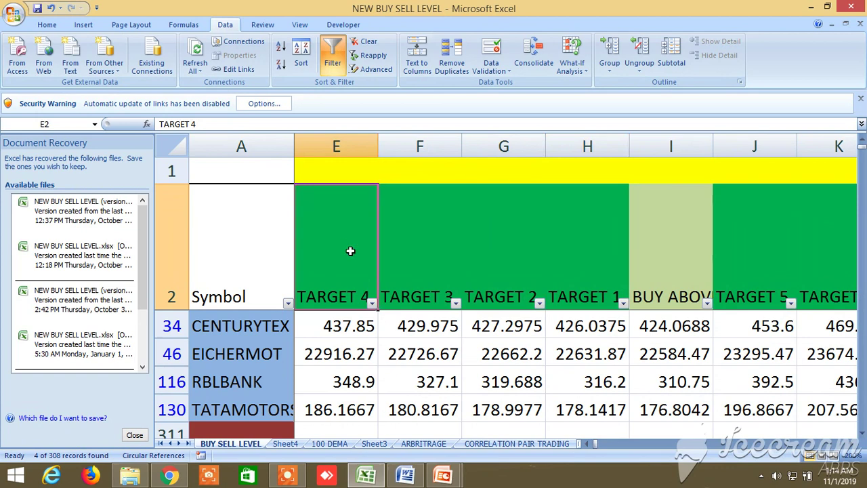
left_click(743, 251)
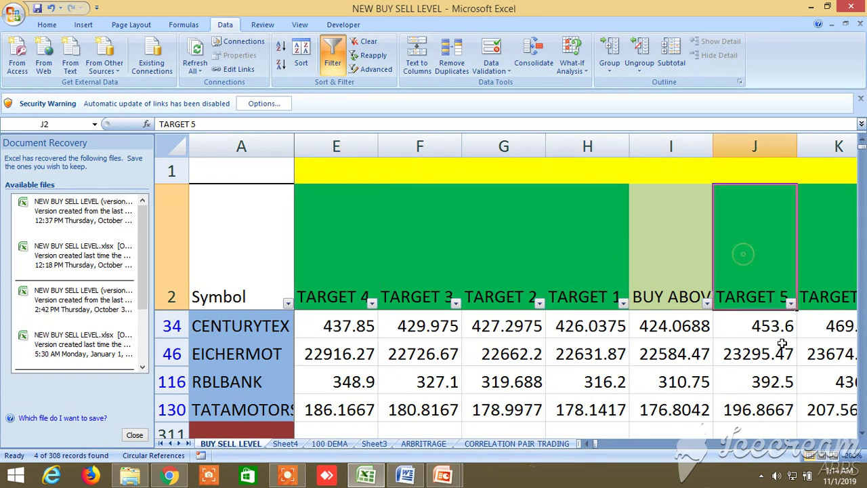
left_click(849, 444)
left_click(849, 445)
left_click(849, 444)
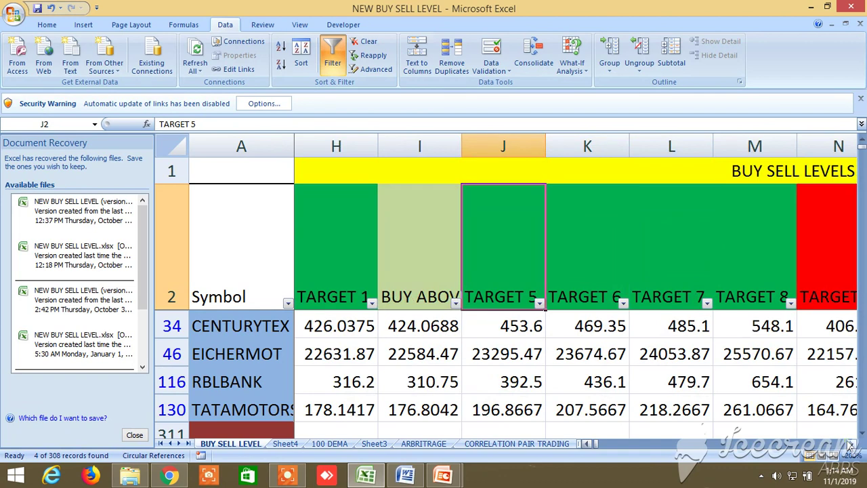
left_click(769, 266)
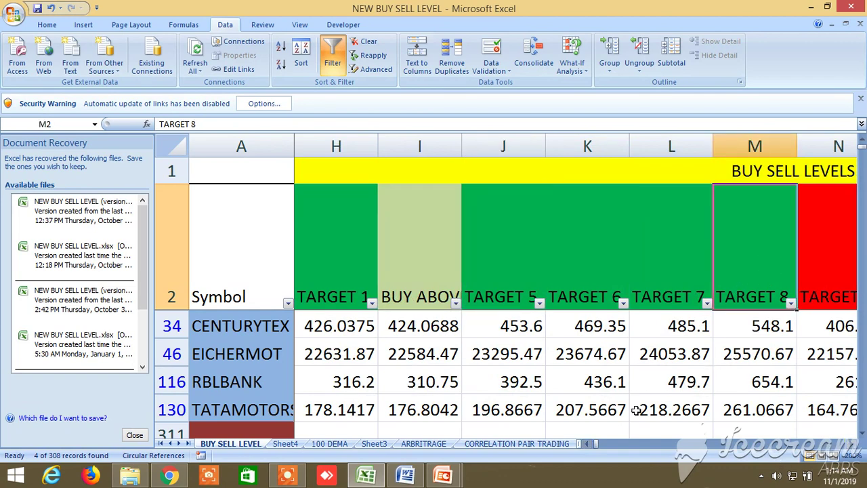
Compare the filtered stocks' buy levels and targets with their CLOSE prices.
left_click(587, 444)
left_click(587, 444)
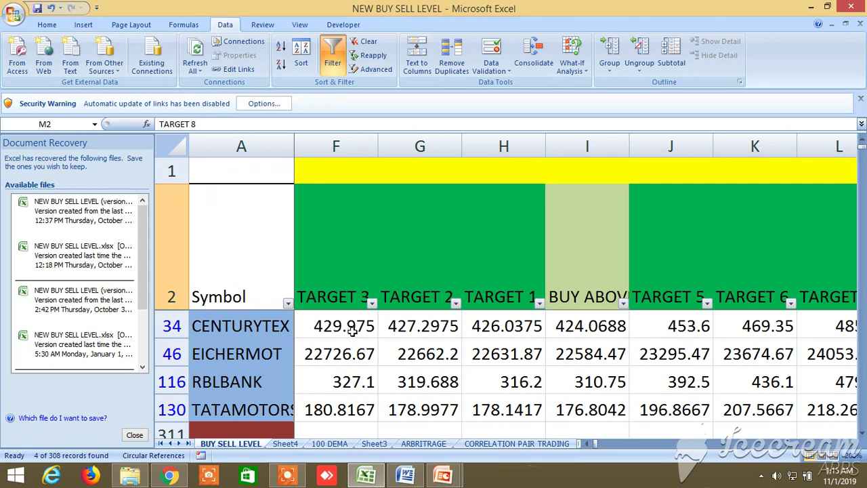
left_click(587, 443)
left_click(587, 443)
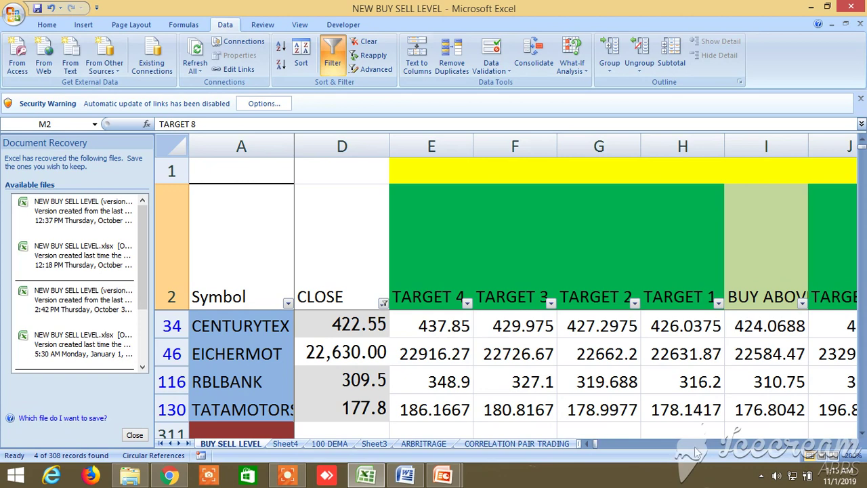
Review the SELL BELOW level and sell targets 1 to 5 for the filtered stocks.
left_click(853, 445)
left_click(853, 445)
left_click(853, 445)
left_click(853, 445)
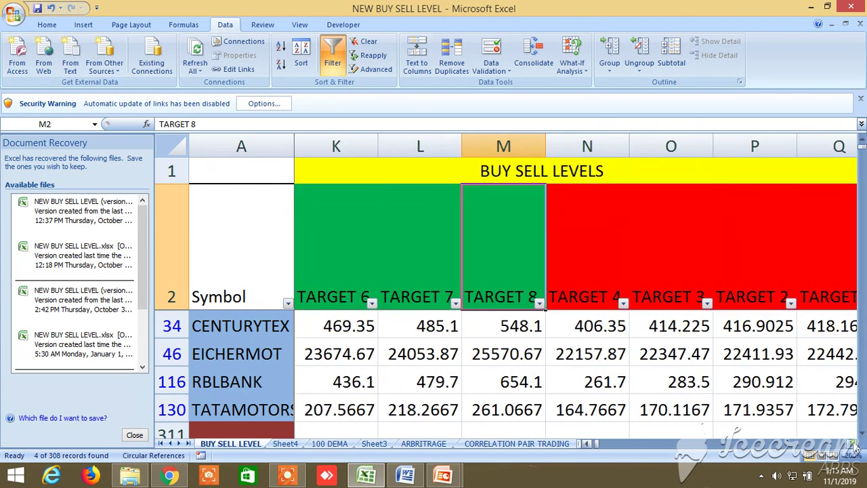
left_click(854, 446)
left_click(854, 446)
left_click(854, 446)
left_click(663, 261)
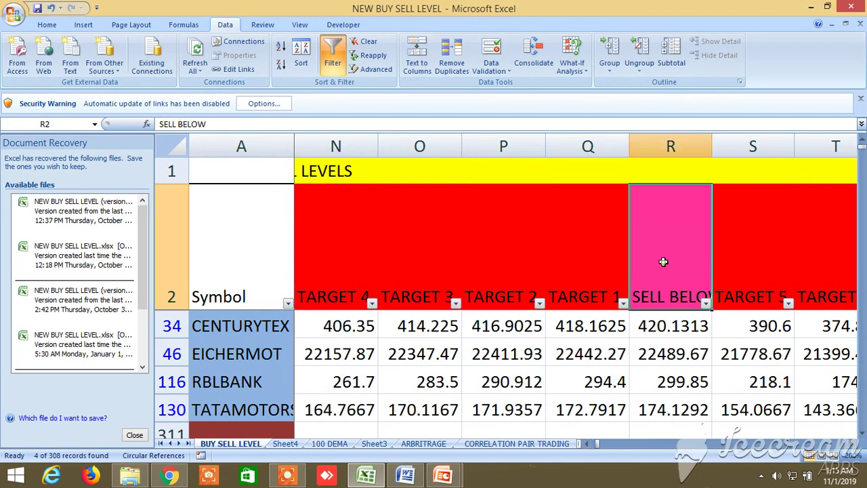
left_click(600, 249)
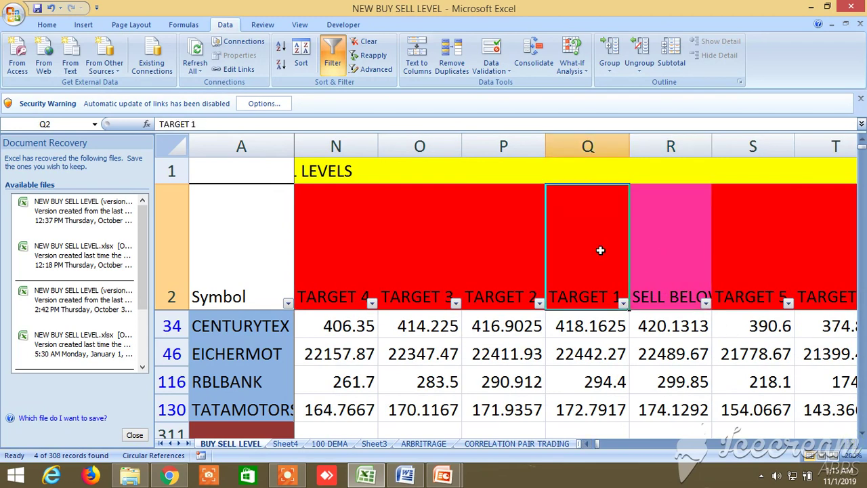
left_click(323, 227)
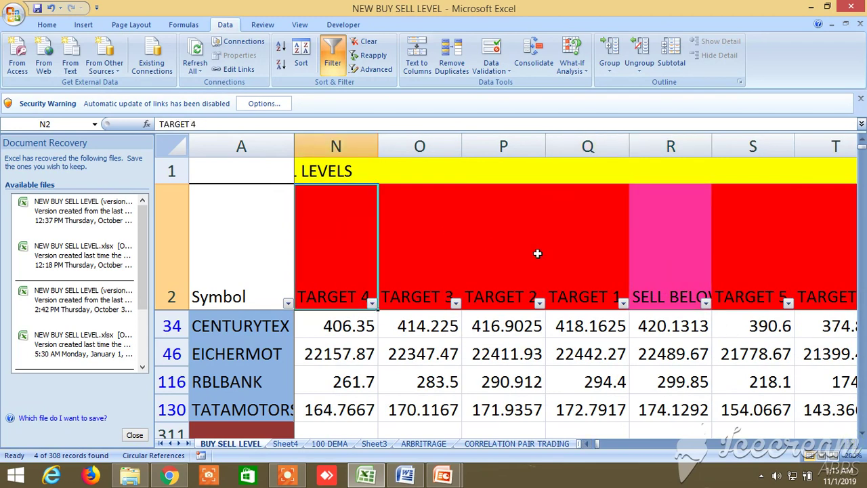
left_click(764, 271)
Look through the columns comparing LTP with the buy and sell targets, continuing to the numbered price columns.
left_click(853, 443)
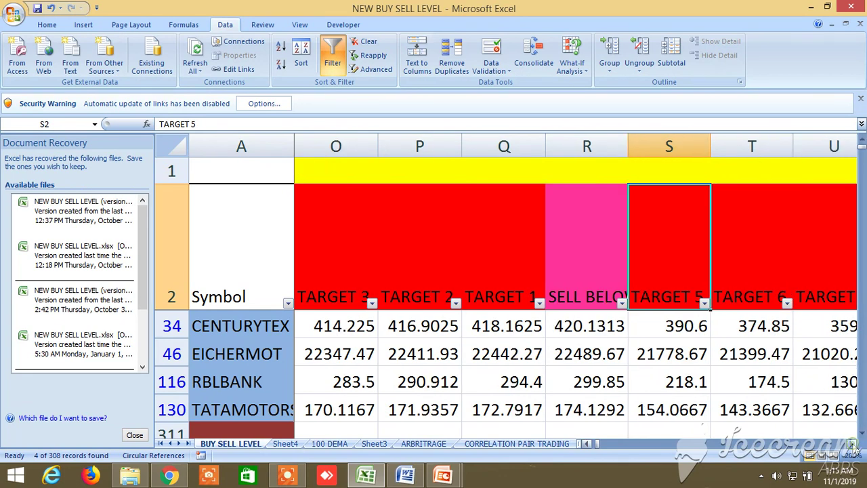
left_click(853, 443)
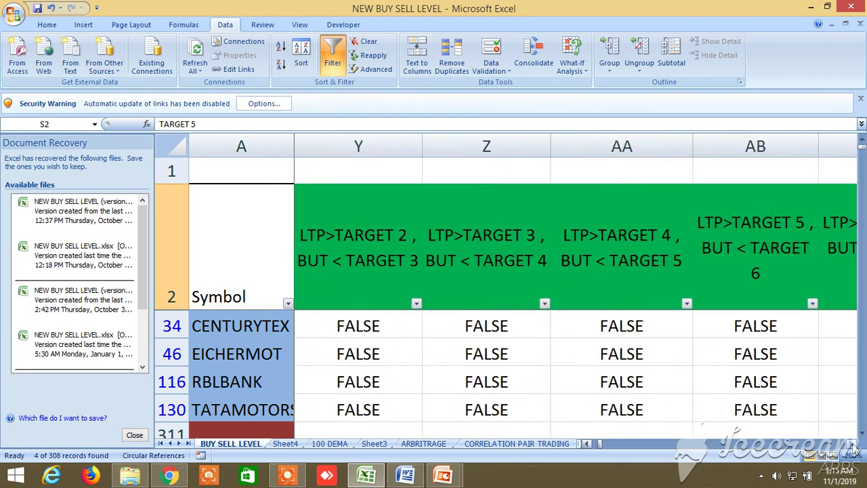
left_click(853, 444)
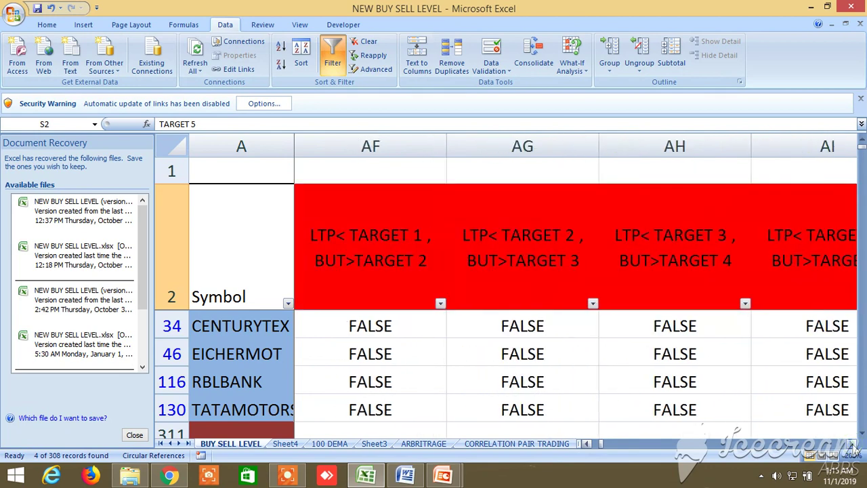
left_click(852, 443)
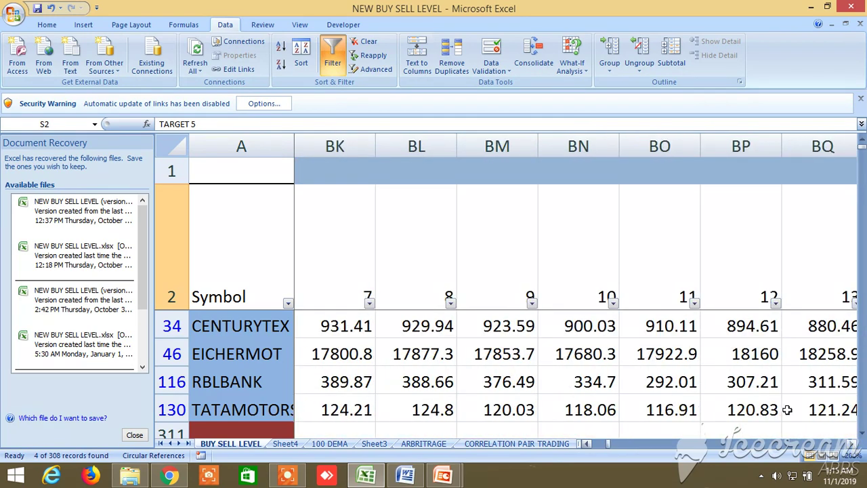
left_click(819, 409)
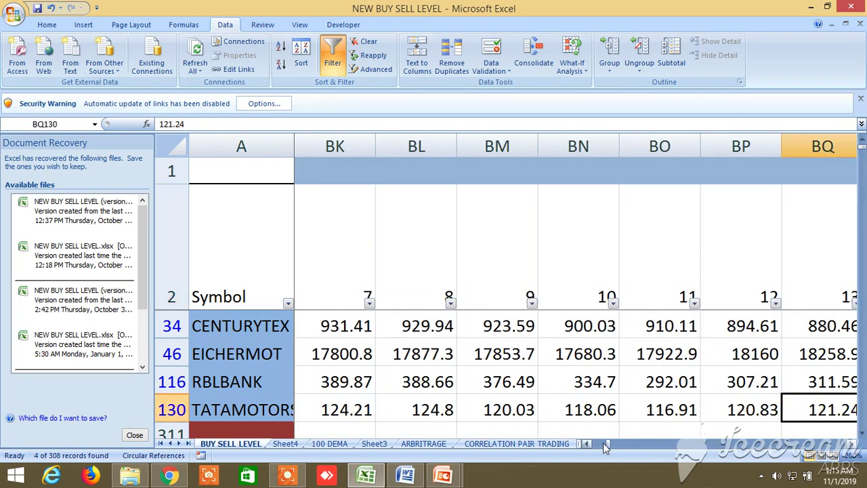
Examine the ALTERNATIVE BUY SELL LEVELS section with its buy and sell targets, continuing on to the PIVOT POINT columns.
left_click(585, 443)
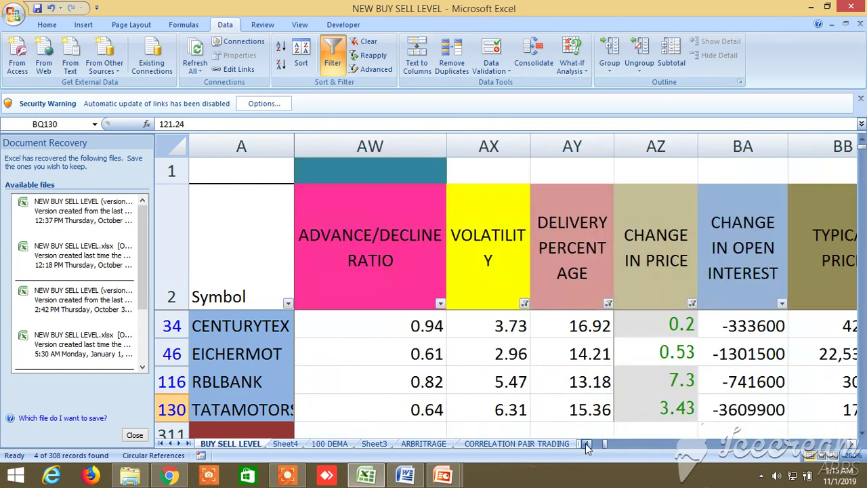
left_click(585, 443)
left_click(585, 442)
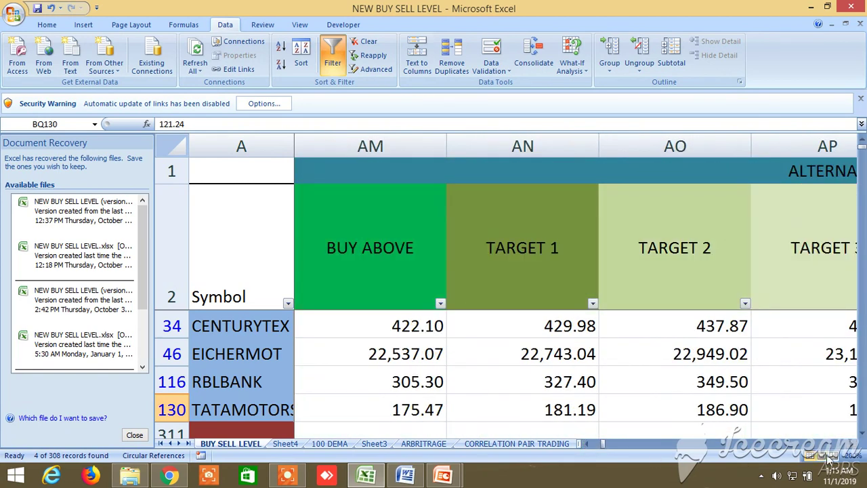
left_click(853, 443)
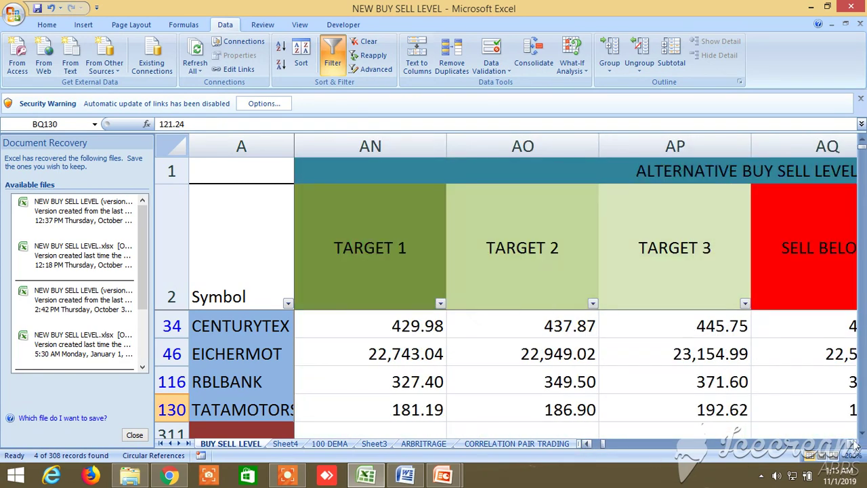
left_click(852, 443)
left_click(853, 443)
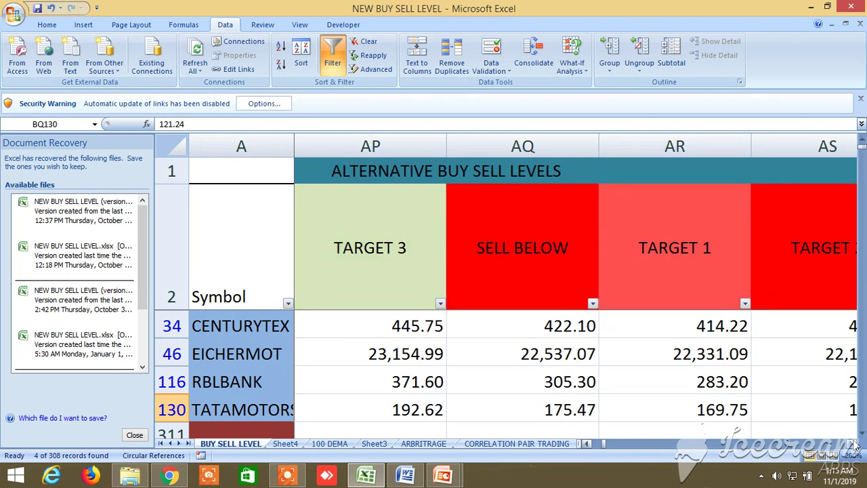
left_click(853, 443)
left_click(852, 443)
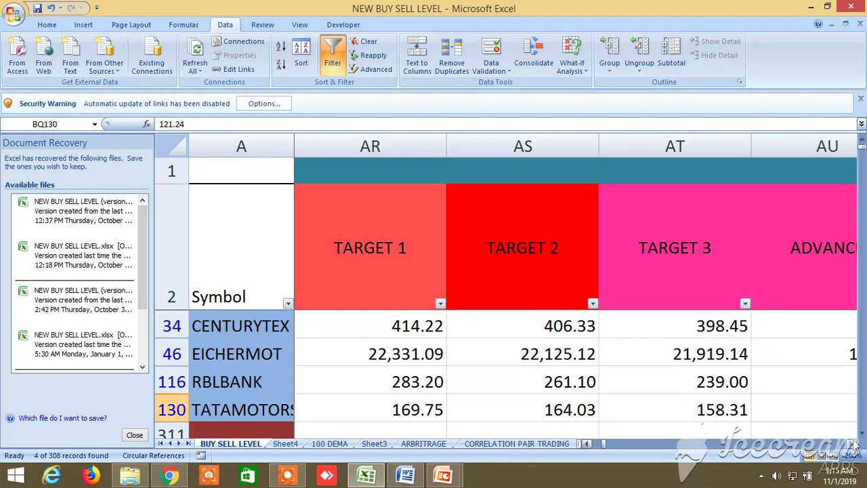
left_click(853, 444)
left_click_drag(852, 443, 852, 444)
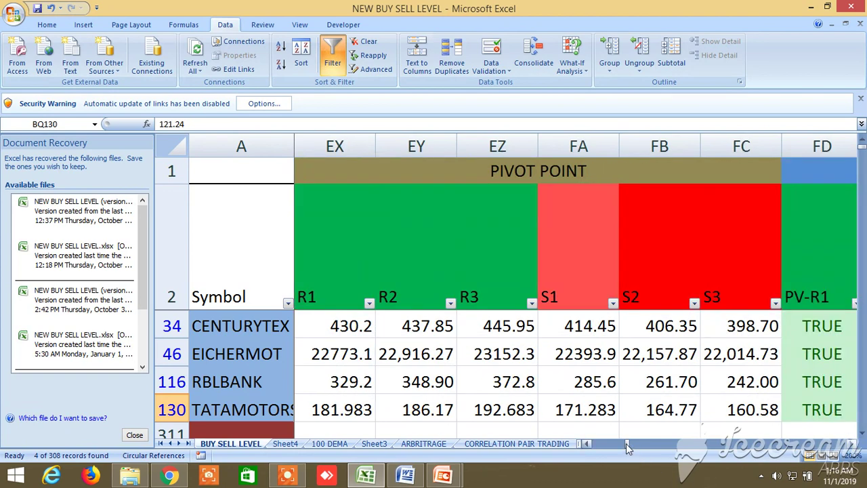
Turn off the table's filter and locate the BANKNIFTY and NIFTY rows below the stock list.
left_click_drag(628, 444, 580, 451)
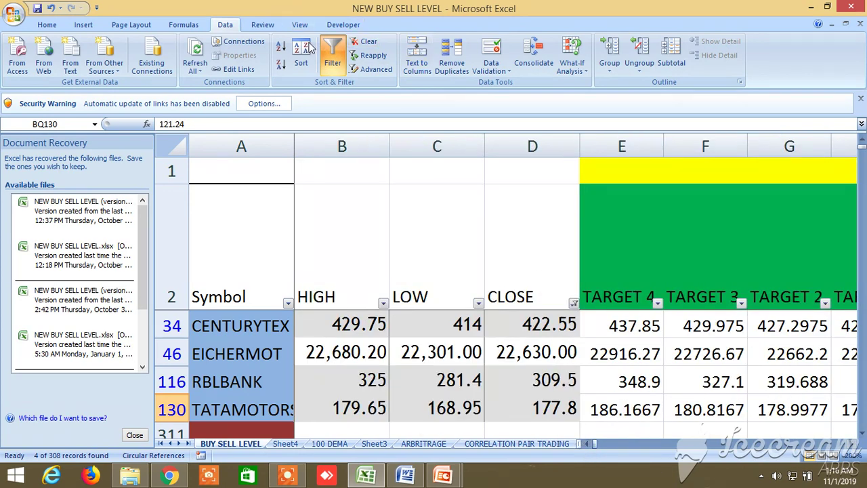
left_click(329, 61)
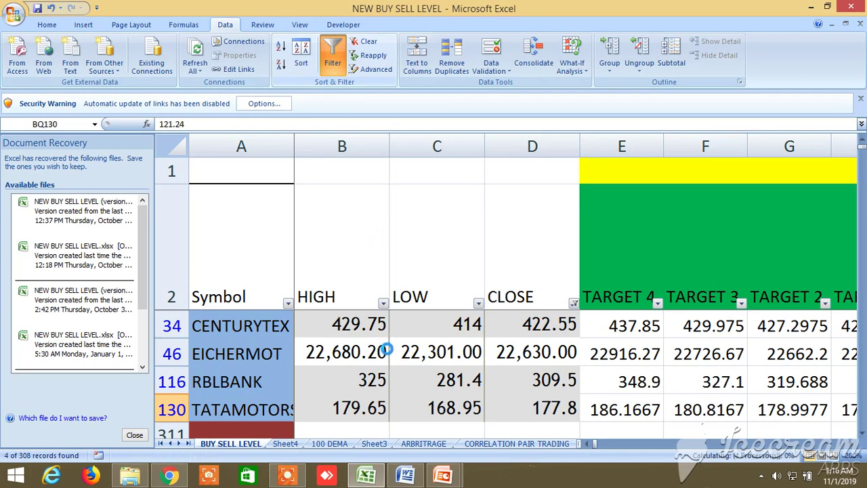
scroll(384, 365, "down", 1)
scroll(384, 364, "down", 20)
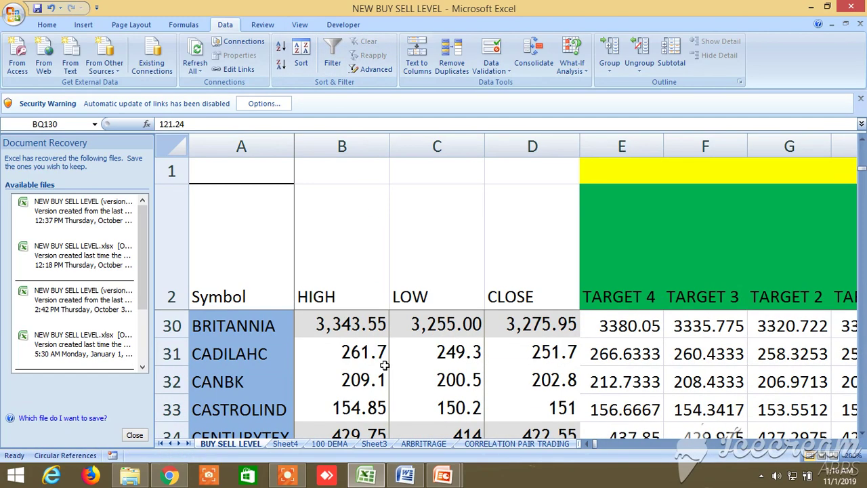
scroll(384, 369, "down", 20)
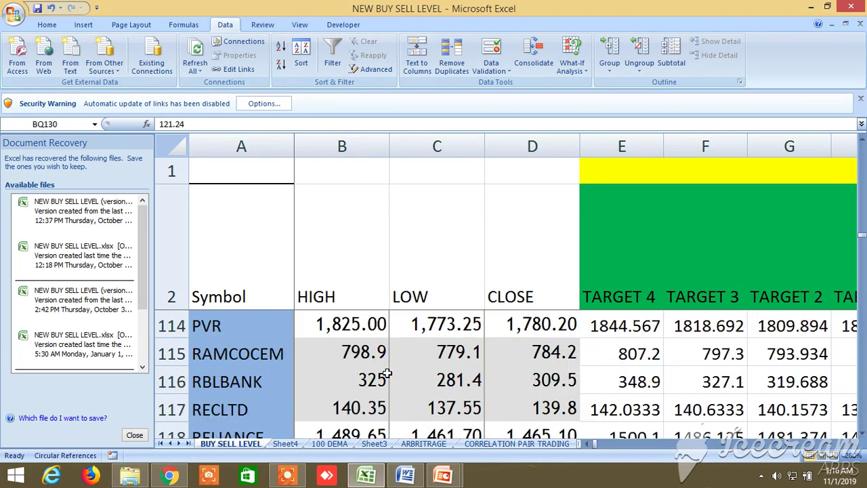
scroll(386, 376, "down", 7)
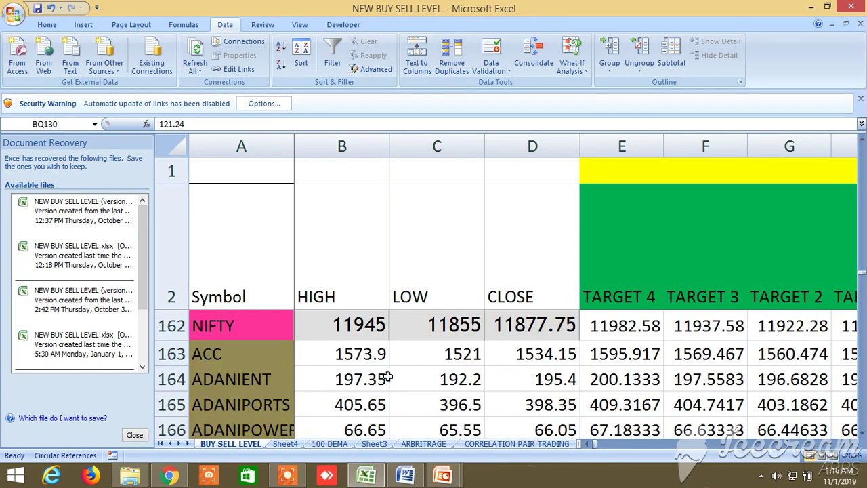
scroll(386, 376, "up", 1)
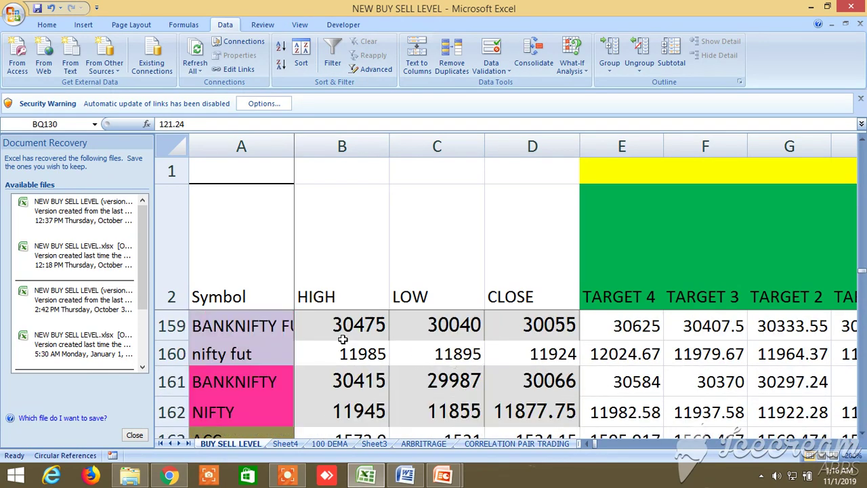
Point out the symbols in rows 159 to 162, covering BANKNIFTY and NIFTY futures and both indices.
left_click(279, 325)
left_click(267, 351)
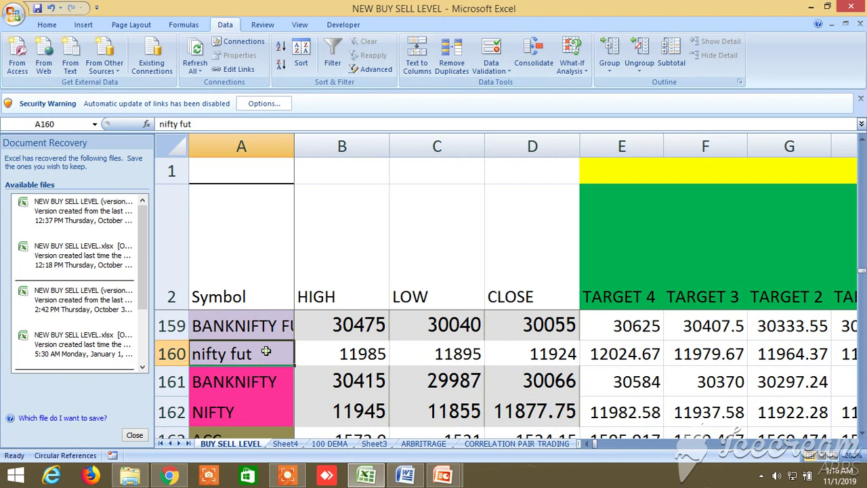
left_click(264, 386)
left_click(260, 406)
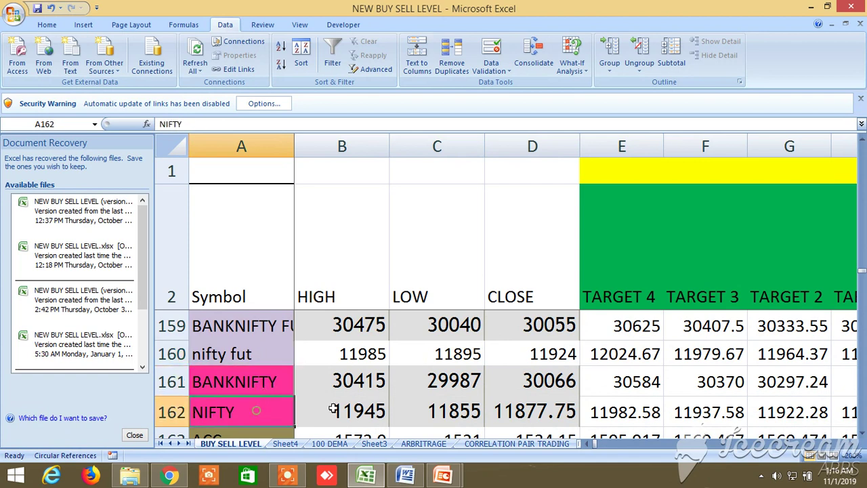
Point out the BUY ABOVE header in I2 for the BANKNIFTY and NIFTY rows.
left_click(850, 443)
left_click(849, 443)
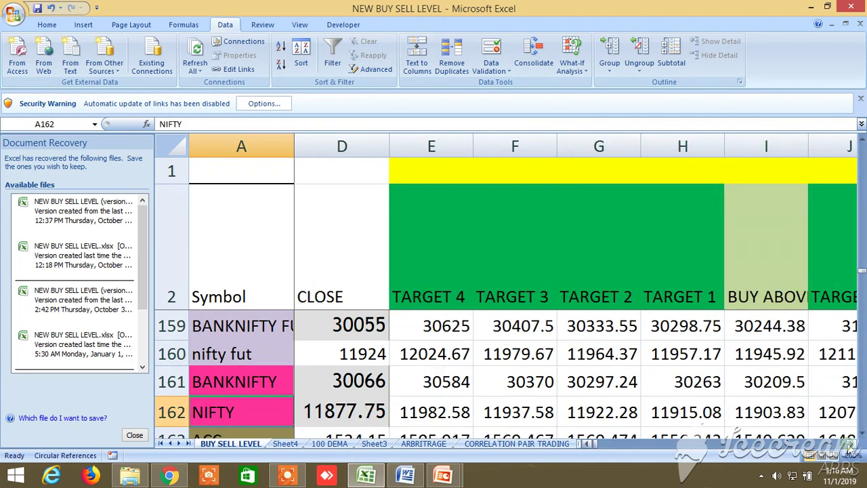
left_click(758, 259)
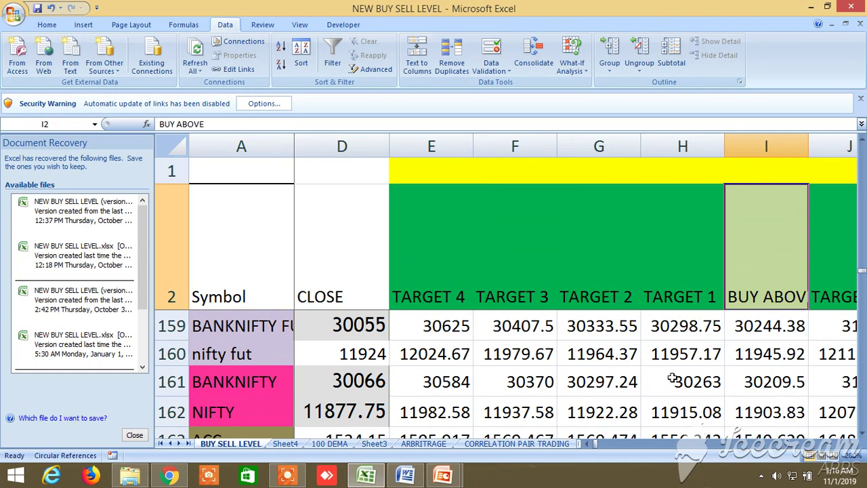
Continue past the buy targets to the sell targets and point out the SELL BELOW header in R2.
left_click(851, 443)
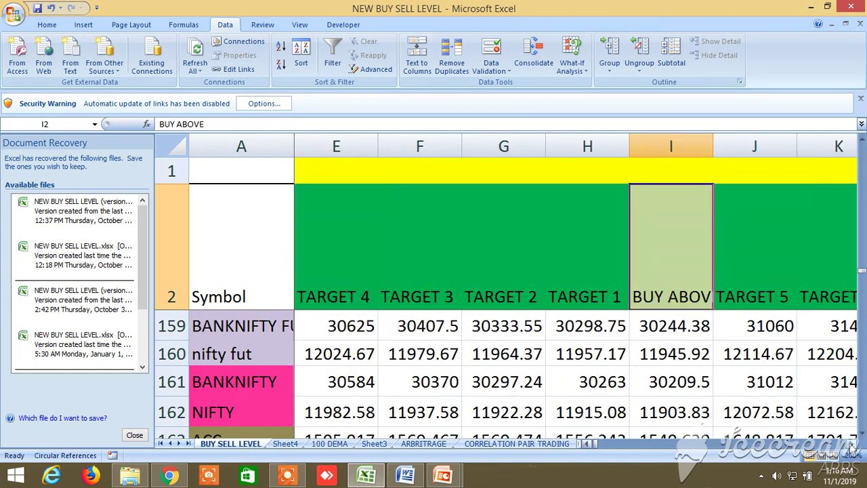
left_click(851, 444)
left_click(851, 443)
left_click(851, 444)
left_click(852, 444)
left_click(851, 443)
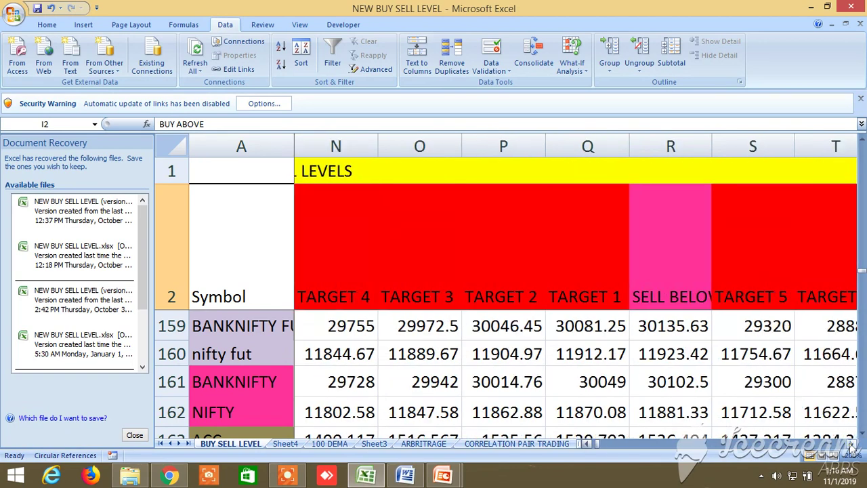
left_click(851, 443)
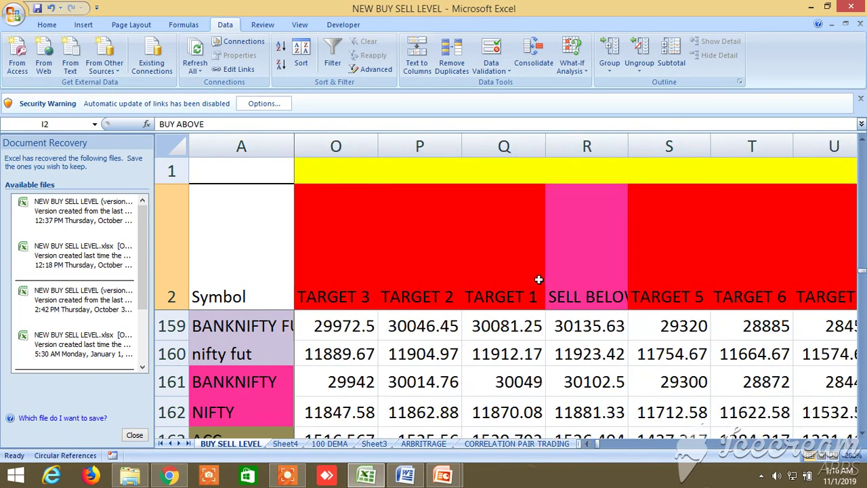
left_click(569, 251)
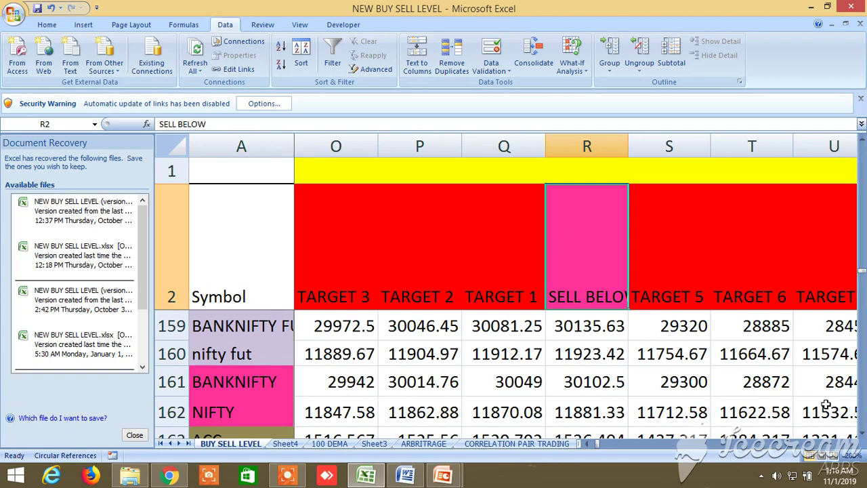
Look through the LTP comparison columns for the BANKNIFTY and NIFTY rows, continuing to the ALTERNATIVE BUY SELL LEVELS section.
scroll(850, 451, "right", 5)
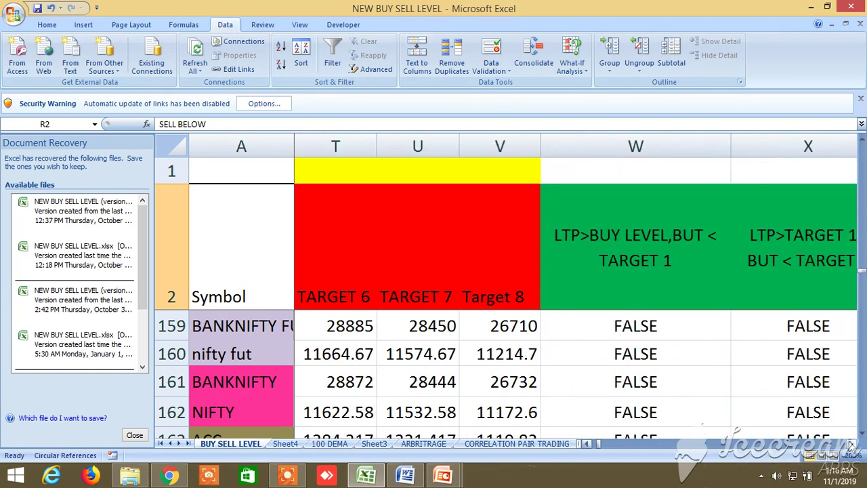
left_click(851, 444)
left_click(851, 444)
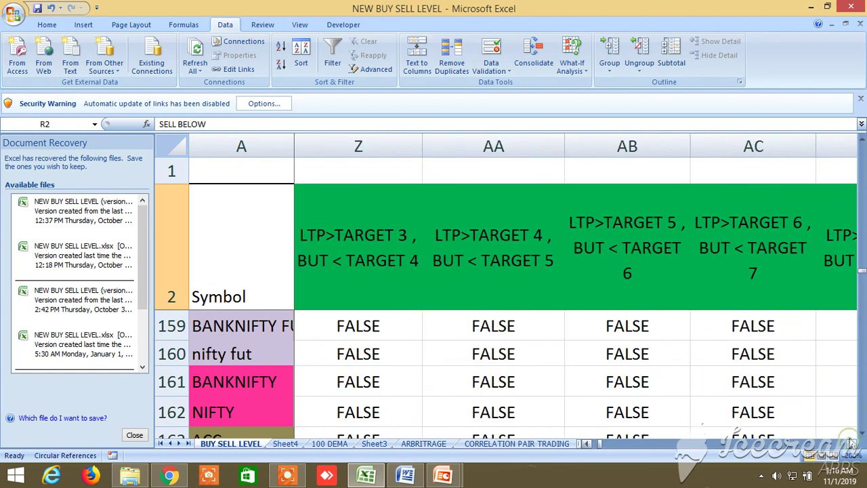
left_click(851, 444)
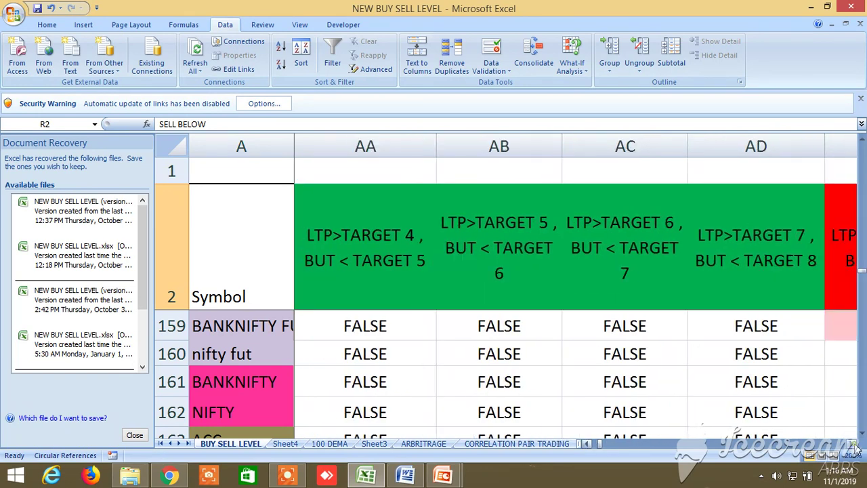
left_click(851, 444)
left_click(851, 444)
left_click(851, 444)
left_click(851, 444)
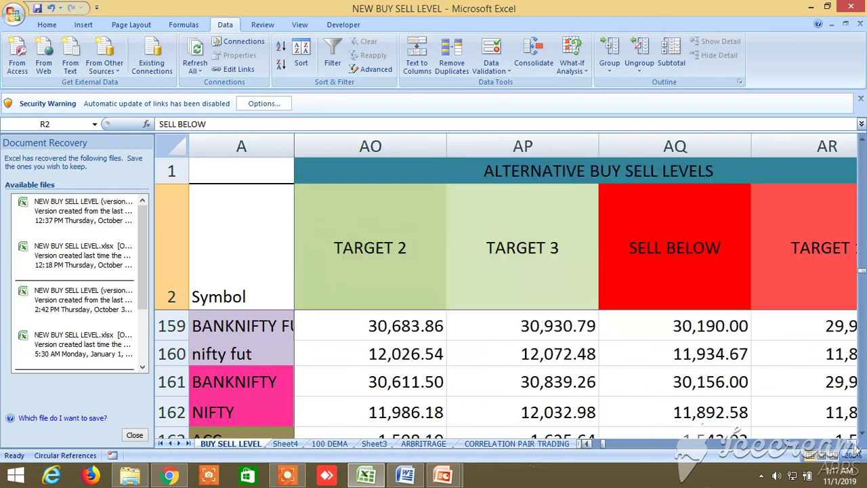
Review the alternative sell targets and numbered price columns for the index rows, continuing to the EMA and DEMA columns.
left_click(852, 444)
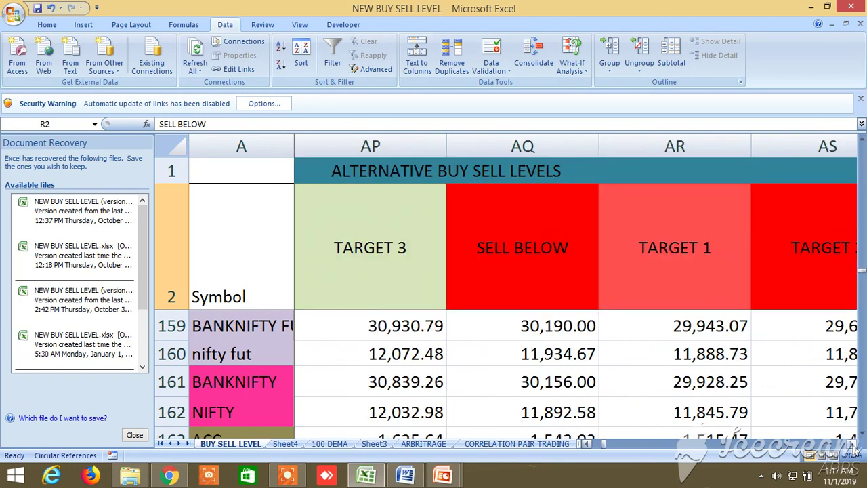
left_click(851, 444)
left_click(851, 444)
left_click(851, 444)
left_click(851, 444)
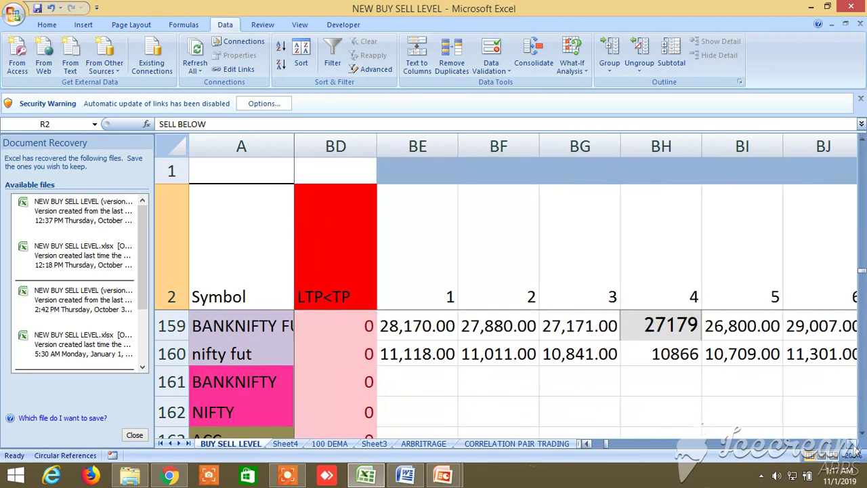
left_click(851, 444)
left_click(852, 445)
left_click(851, 444)
left_click(851, 444)
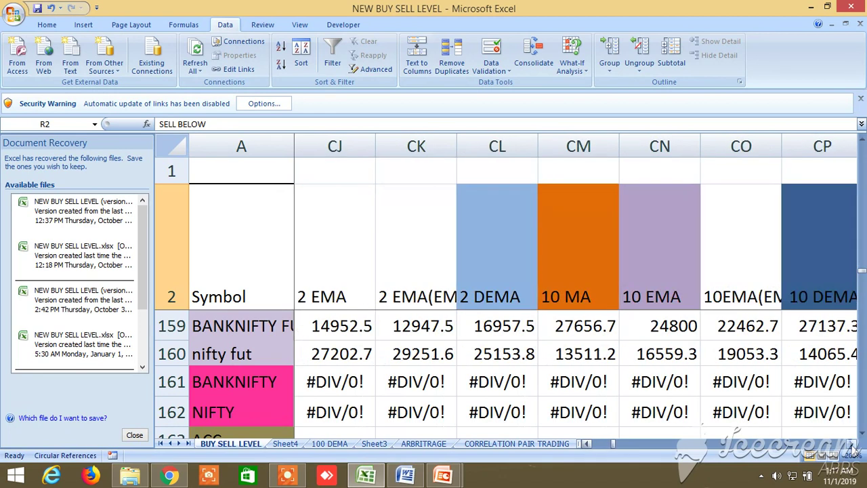
Examine the 10/20 DEMA, EMA and SMA cross columns for the index rows, continuing on to the PIVOT POINT section.
left_click(851, 445)
left_click(851, 444)
left_click(851, 444)
left_click(852, 444)
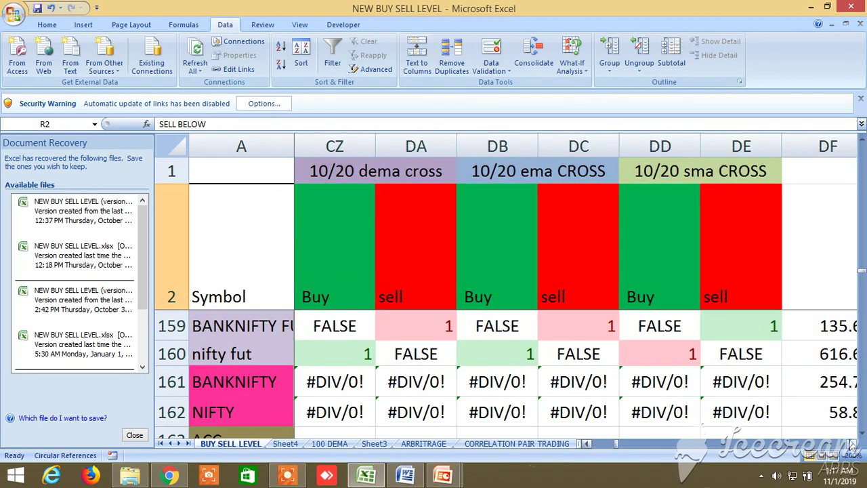
left_click(851, 444)
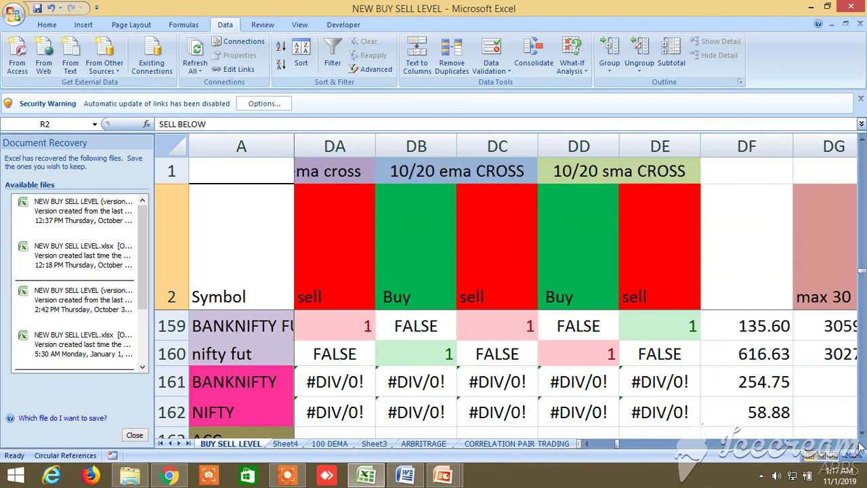
left_click(852, 444)
left_click_drag(853, 445, 855, 445)
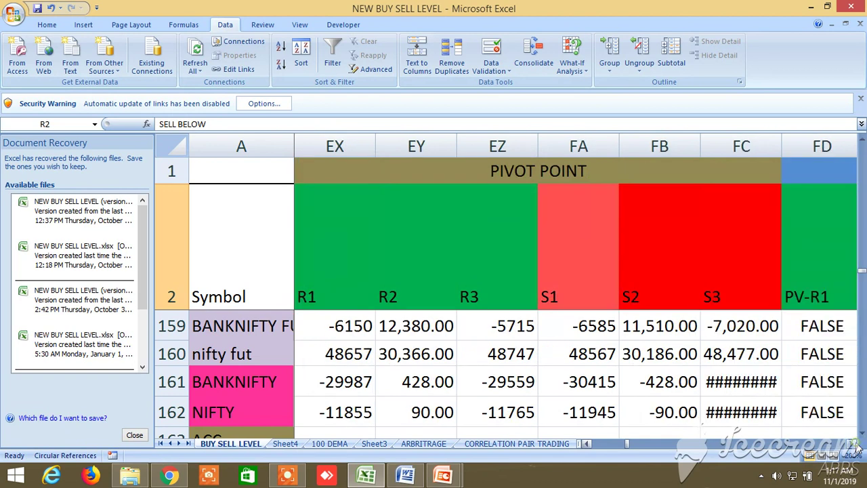
Go back from the PIVOT POINT columns through the FIBONACCI LEVEL supports and resistances for the index rows.
left_click_drag(588, 445, 588, 444)
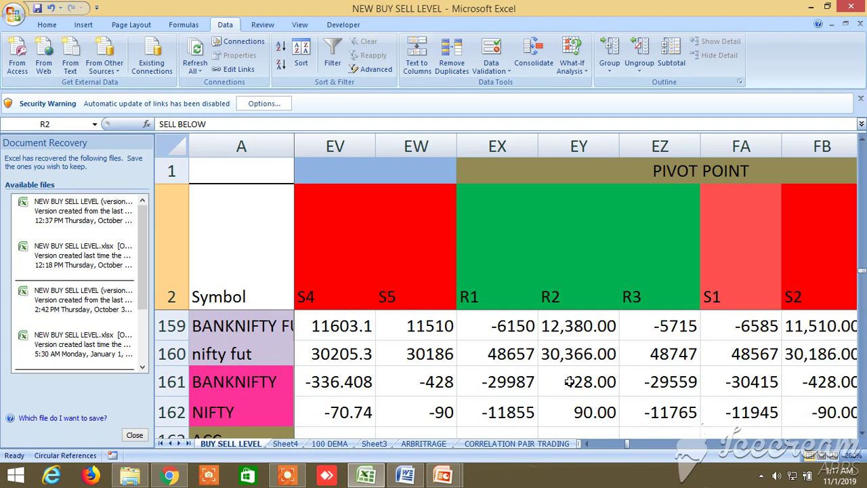
left_click(586, 444)
left_click(586, 444)
left_click(587, 444)
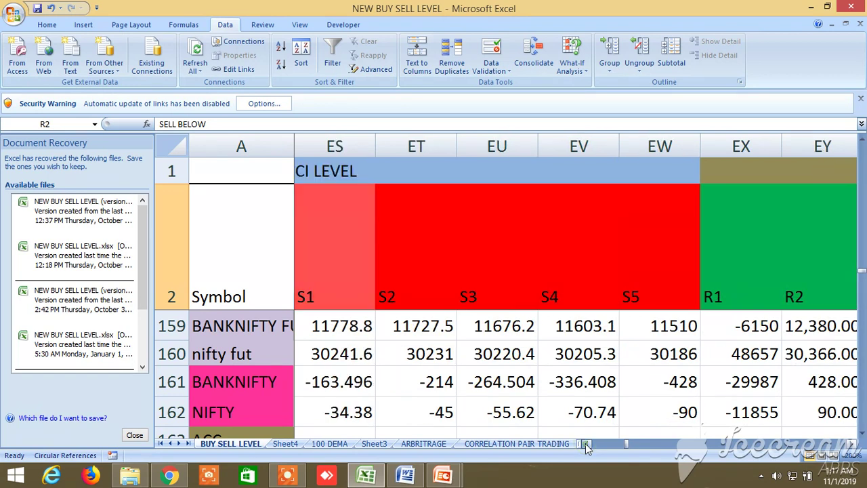
left_click(586, 444)
left_click(586, 445)
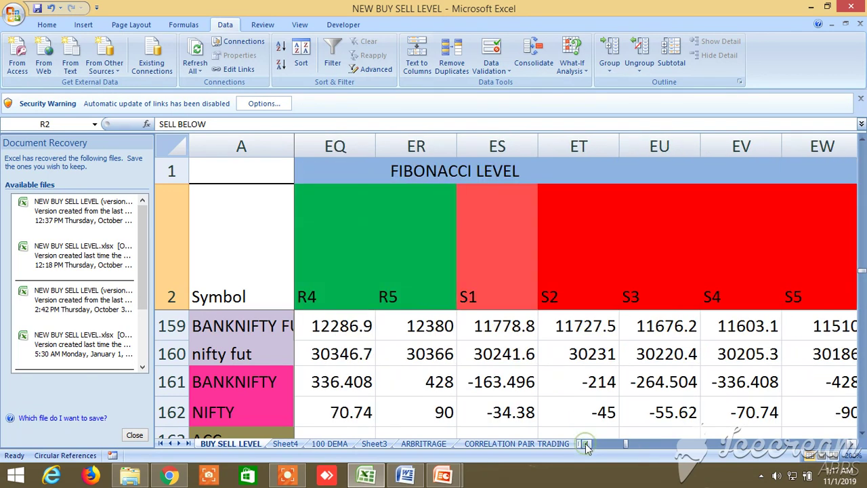
left_click(586, 444)
left_click(586, 444)
left_click(586, 444)
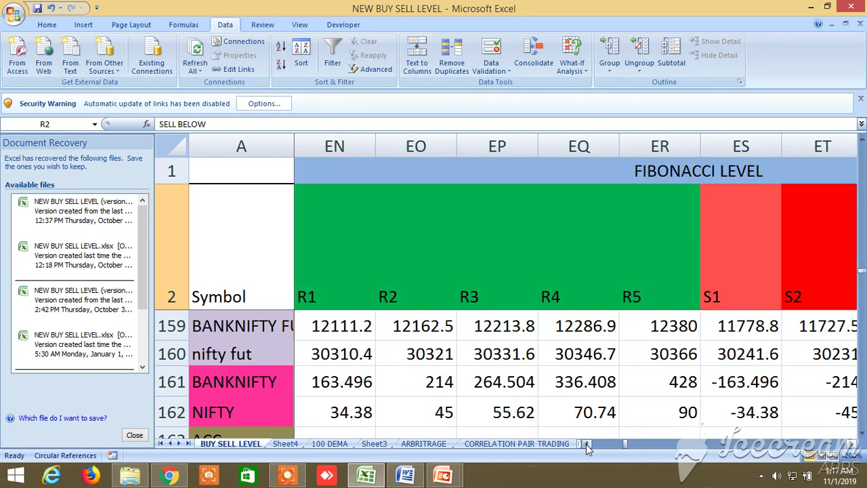
Return to the HIGH, LOW and CLOSE columns and locate the commodity rows CRUDEOIL, NICKEL and COPPER.
left_click(586, 444)
mouse_move(587, 444)
left_mouse_down()
mouse_move(618, 445)
mouse_move(592, 450)
left_mouse_up()
left_click(587, 444)
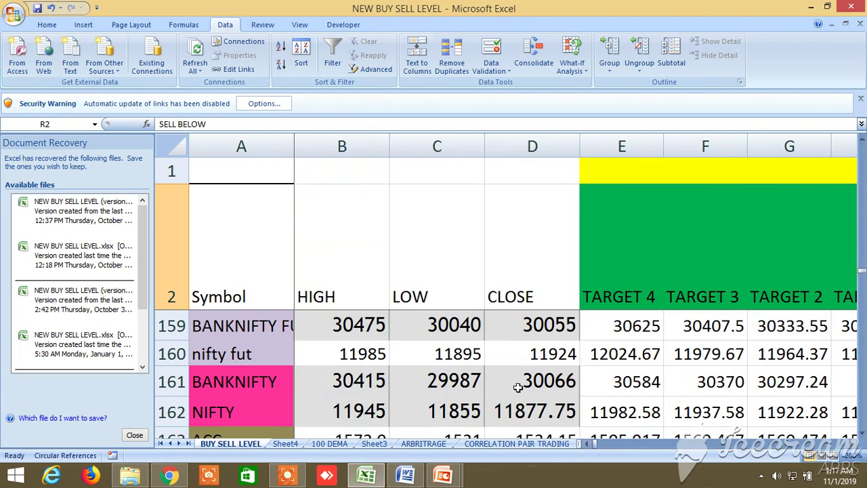
scroll(518, 388, "up", 1)
scroll(517, 387, "up", 1)
scroll(518, 388, "up", 1)
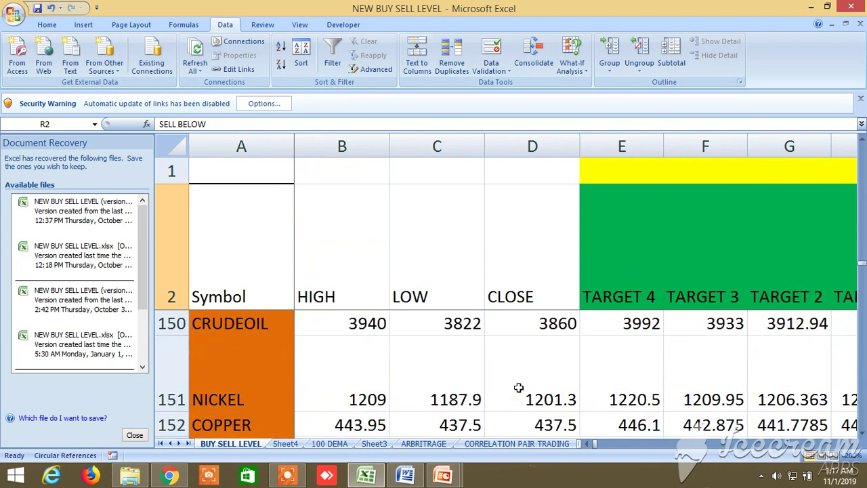
Examine the BUY ABOVE and SELL BELOW levels with their targets for CRUDEOIL, NICKEL and COPPER.
left_click(852, 444)
left_click(851, 444)
left_click(852, 444)
left_click(852, 444)
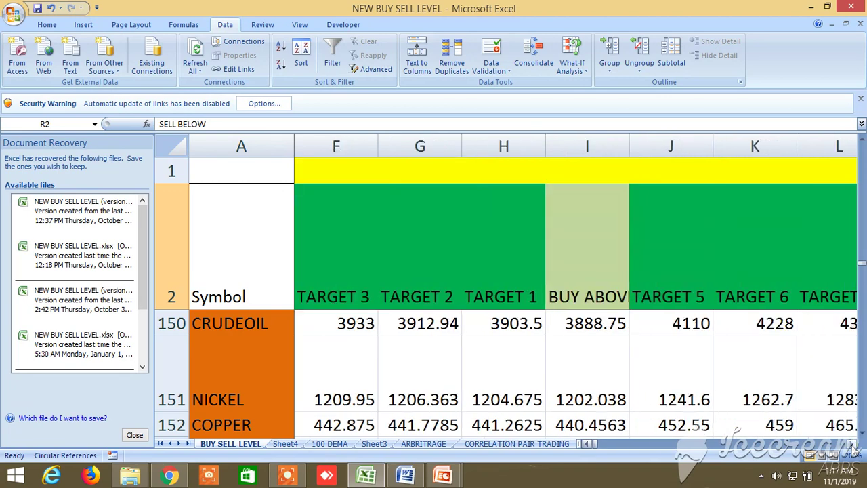
left_click(852, 444)
scroll(849, 452, "right", 5)
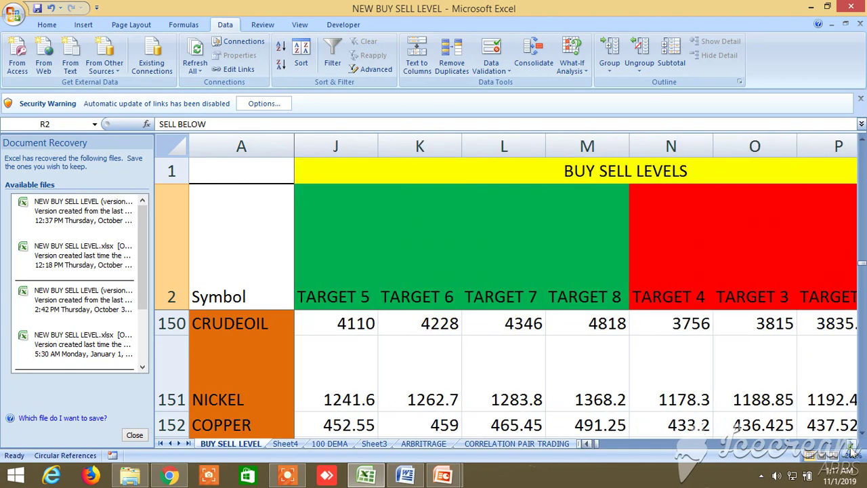
left_click(849, 454)
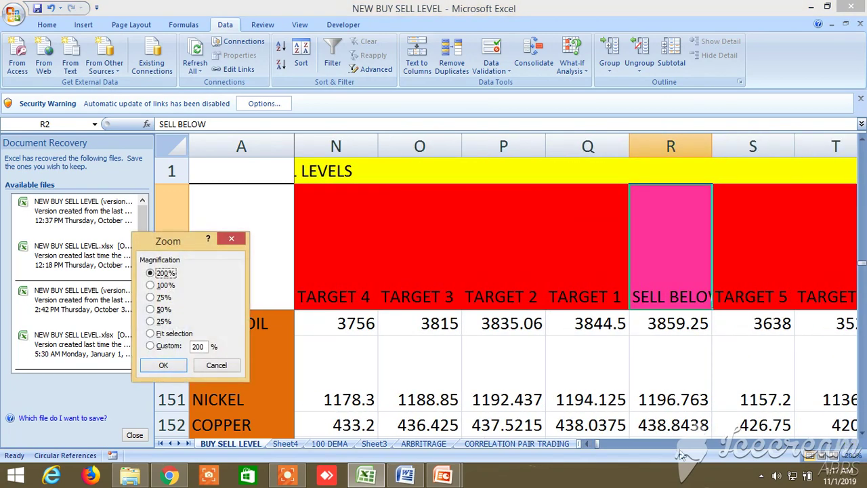
left_click(216, 365)
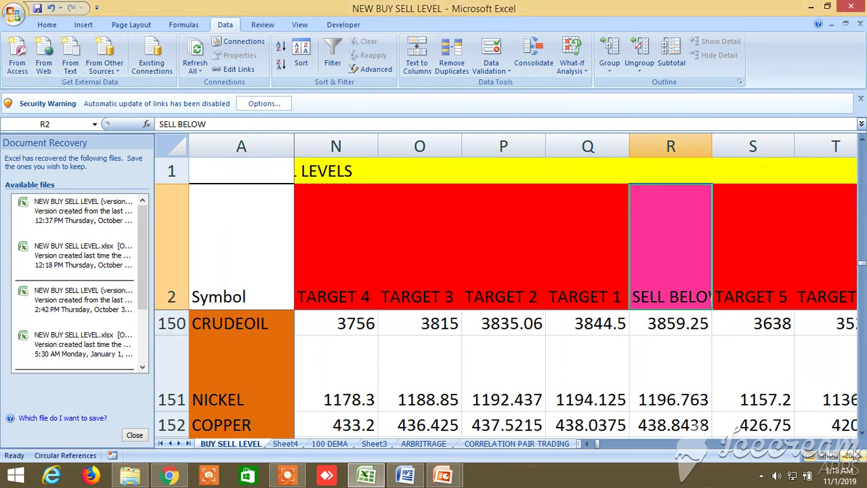
Look through the commodities' LTP comparison and alternative level columns, continuing to volatility, delivery percentage and change in open interest.
scroll(853, 450, "right", 1)
scroll(853, 450, "right", 11)
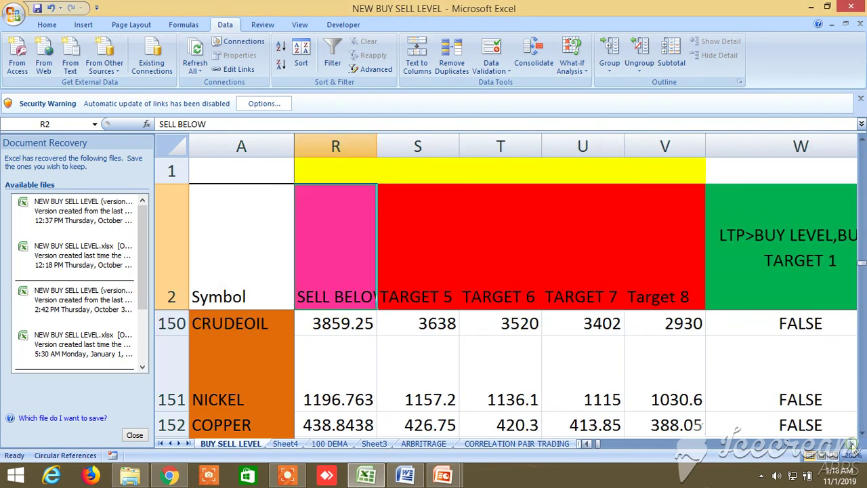
scroll(853, 450, "right", 15)
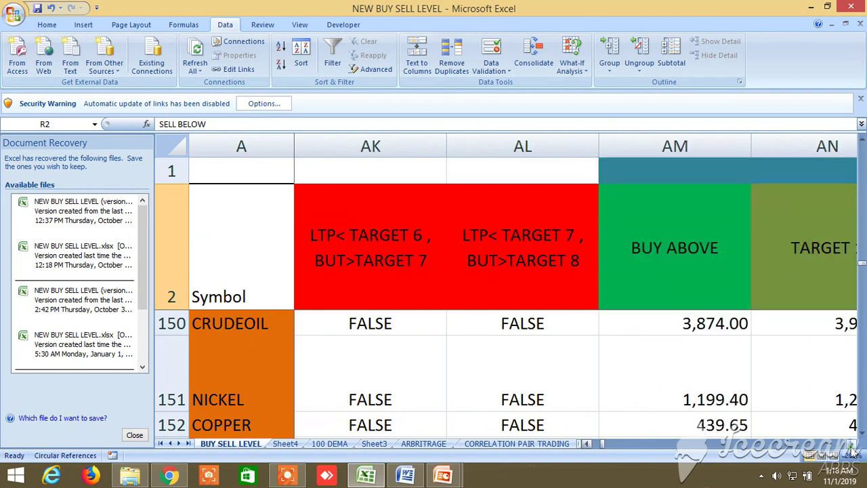
scroll(852, 452, "right", 7)
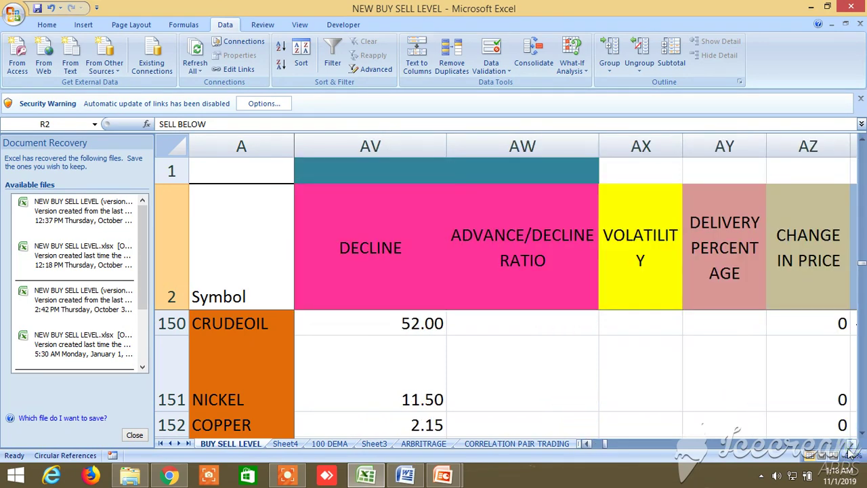
scroll(851, 448, "right", 11)
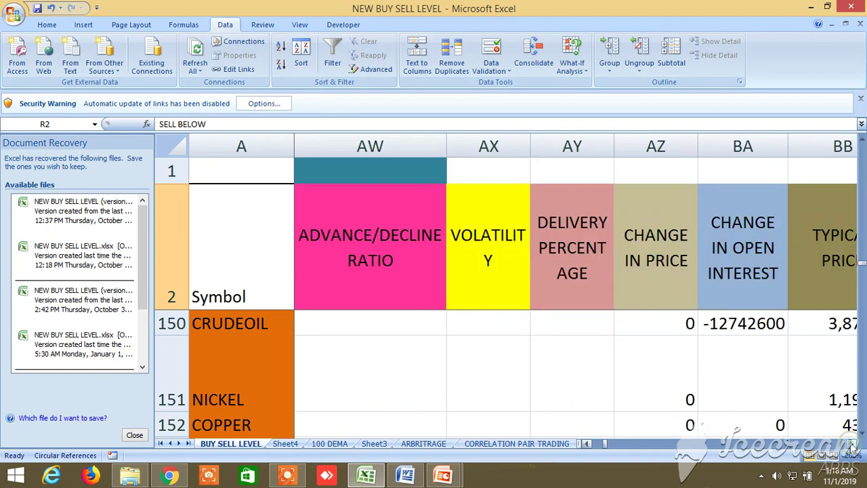
Review the commodities' numbered prices, moving averages, cross signals and NORMDIST columns, up to MA 13 and EMA 13.
scroll(852, 448, "right", 20)
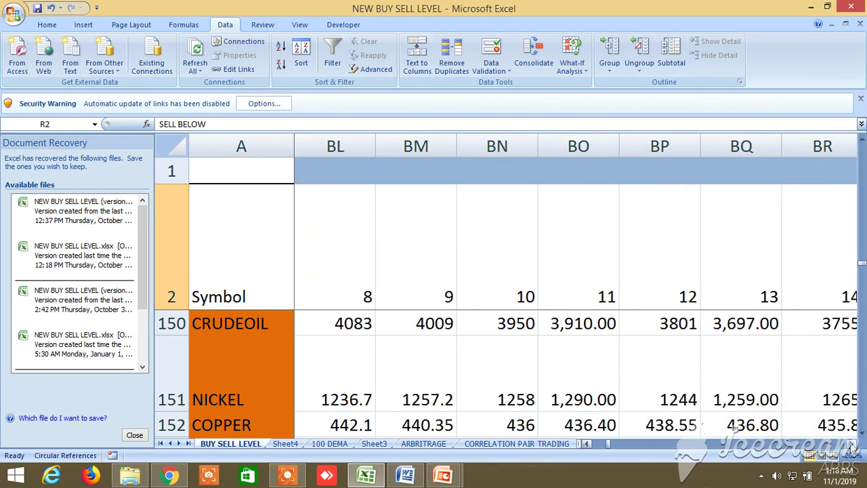
scroll(852, 449, "right", 20)
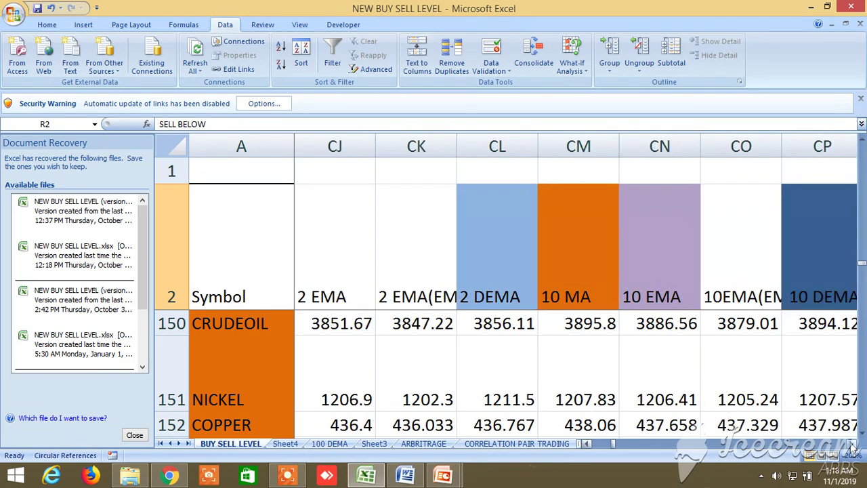
scroll(852, 449, "right", 14)
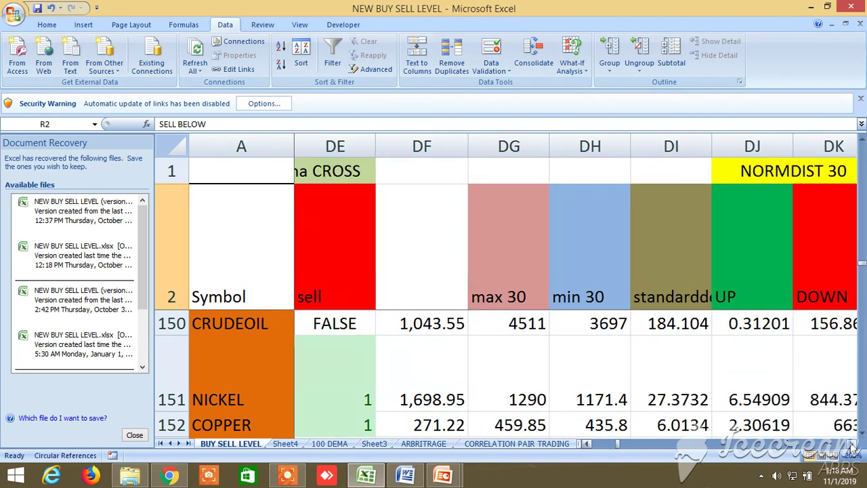
scroll(851, 448, "right", 13)
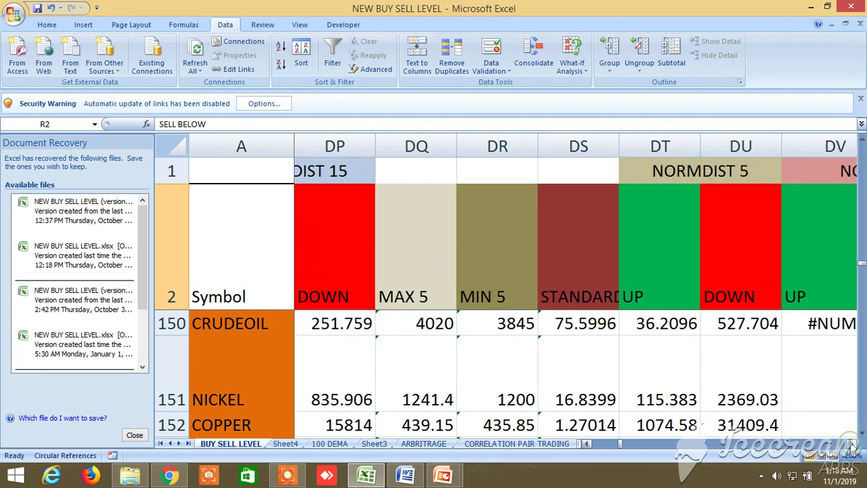
scroll(852, 449, "right", 9)
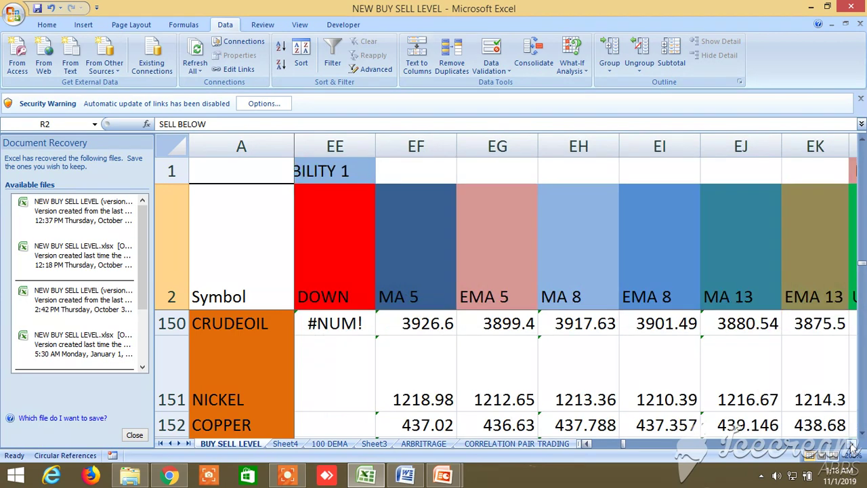
Review the commodities' FIBONACCI LEVEL and PIVOT POINT columns and the LTP versus resistance and support comparison.
scroll(852, 449, "right", 6)
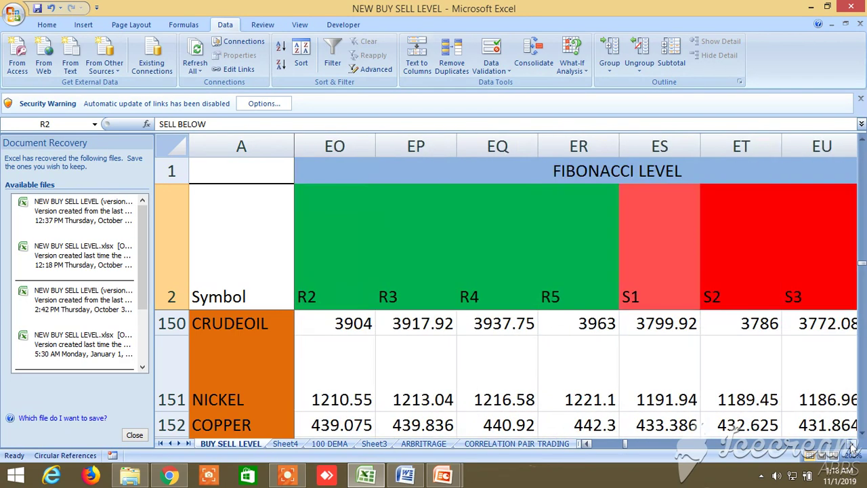
scroll(851, 448, "right", 7)
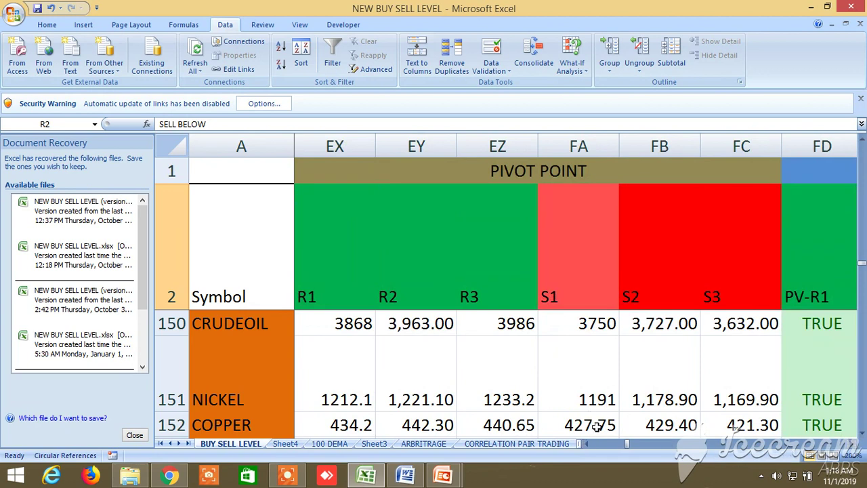
left_click(629, 445)
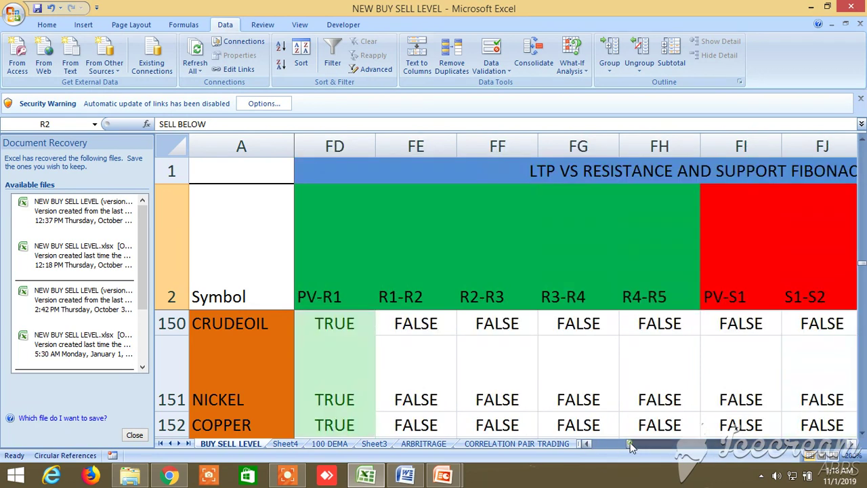
Return to the HIGH, LOW and CLOSE columns and locate the remaining commodity rows, from ZINC and LEAD to GOLD and NATURAL GAS.
left_click(587, 445)
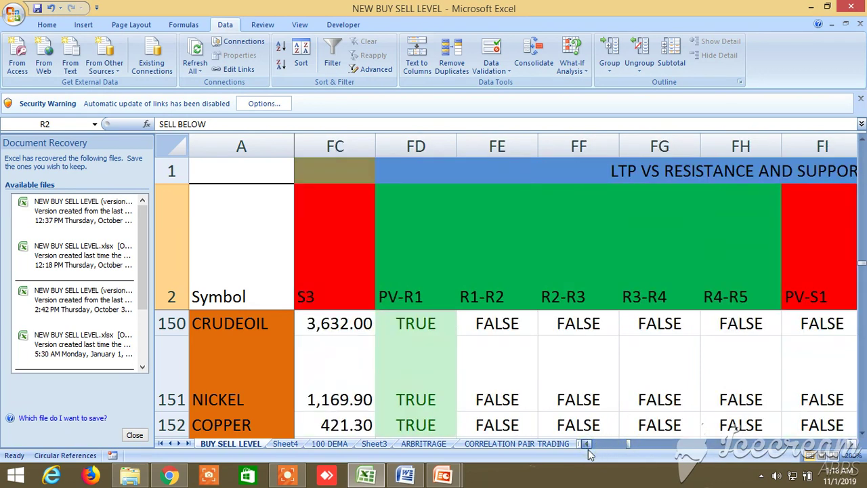
left_click(587, 445)
left_click_drag(626, 449, 592, 447)
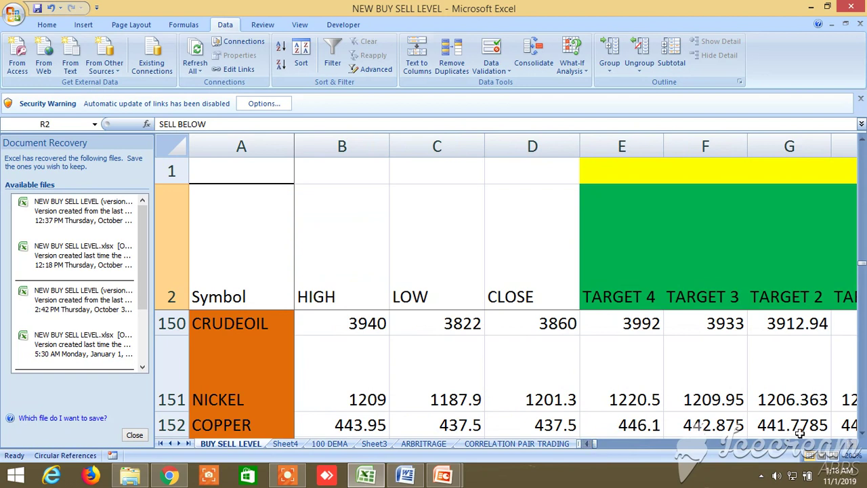
left_click(861, 434)
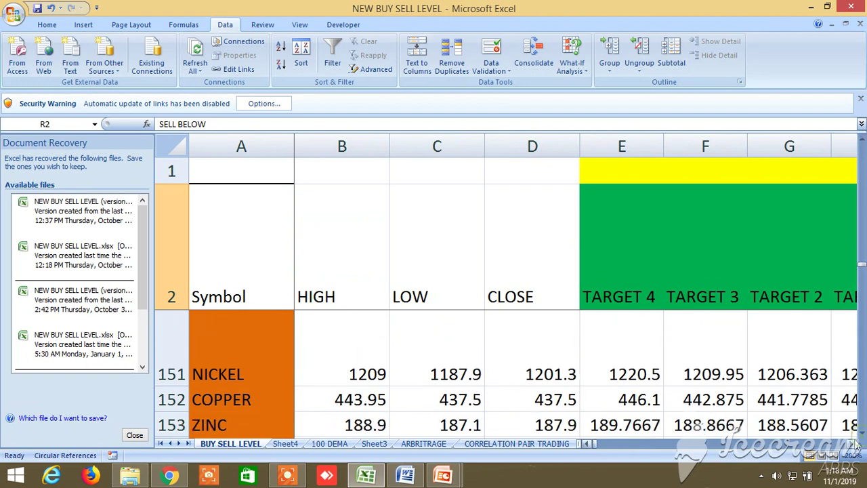
scroll(860, 432, "right", 1)
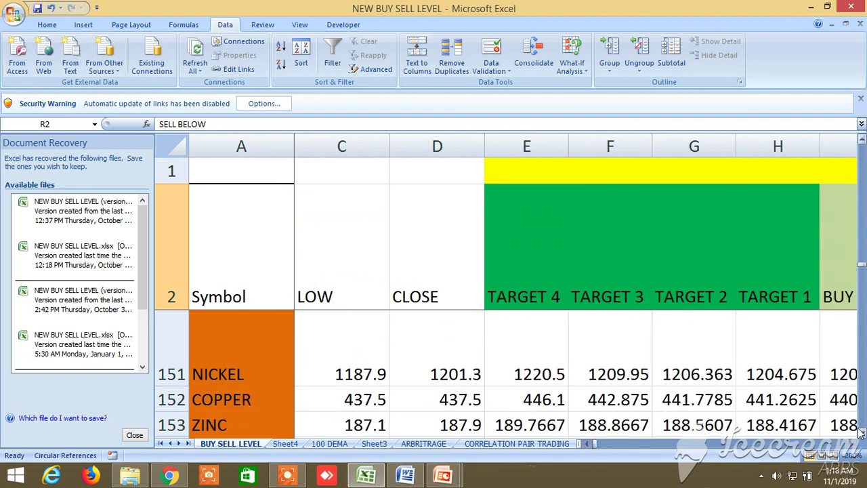
left_click(862, 434)
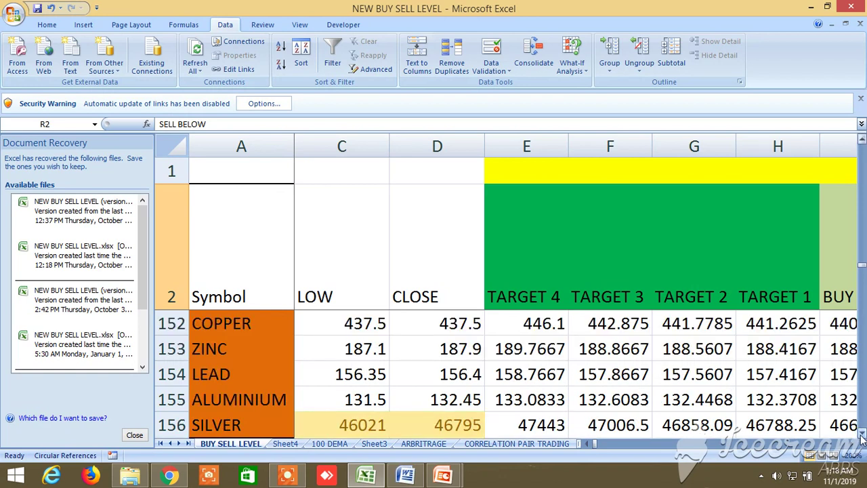
left_click(861, 434)
left_click(861, 434)
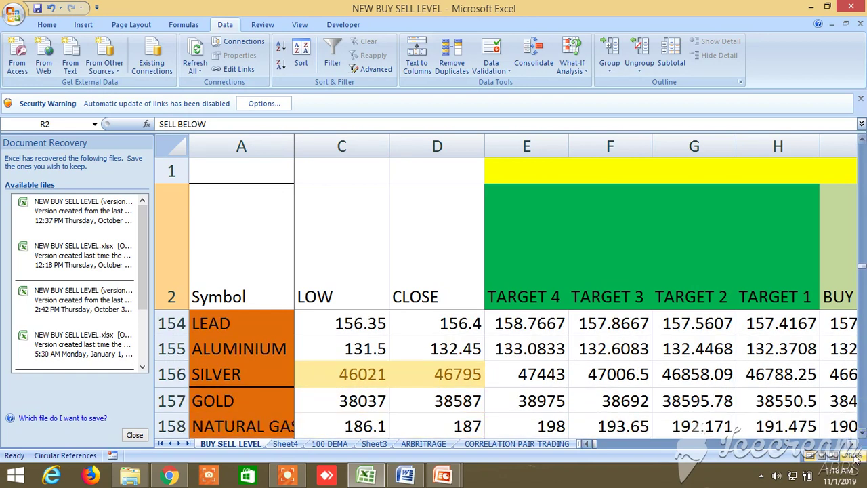
Look through the target, BUY ABOVE and LTP comparison columns for LEAD through NATURAL GAS, continuing to AVERAGE PRICES.
left_click(850, 444)
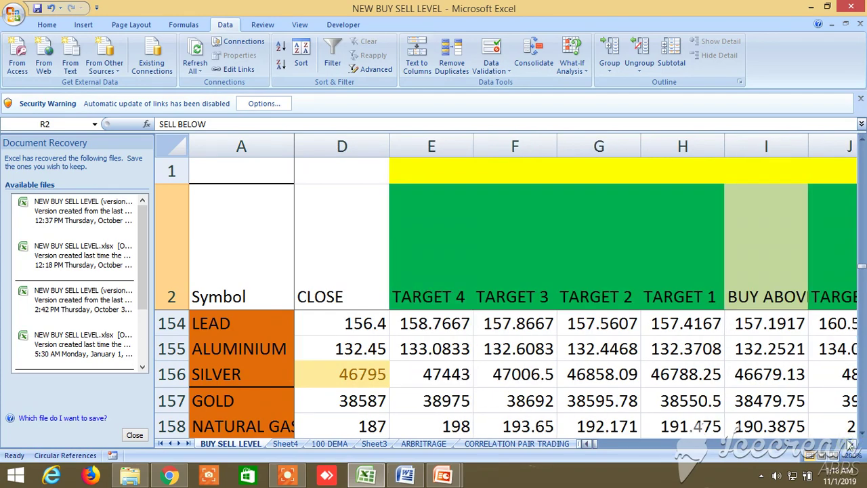
left_click(850, 443)
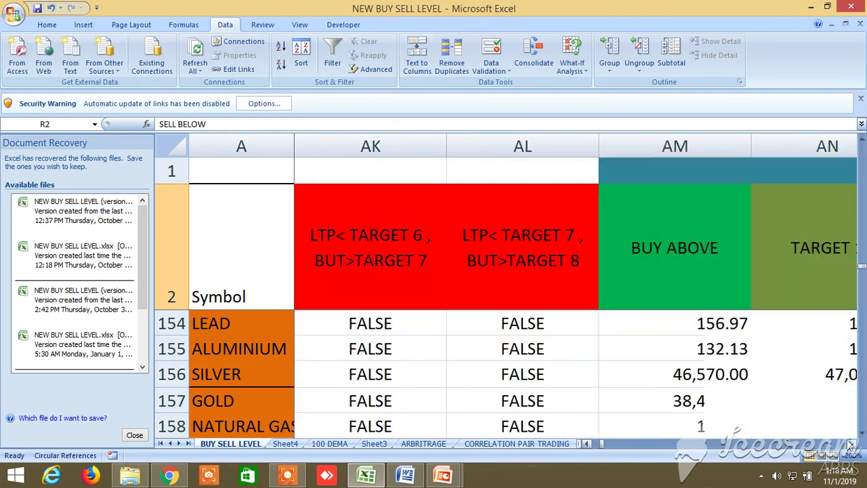
left_click(851, 443)
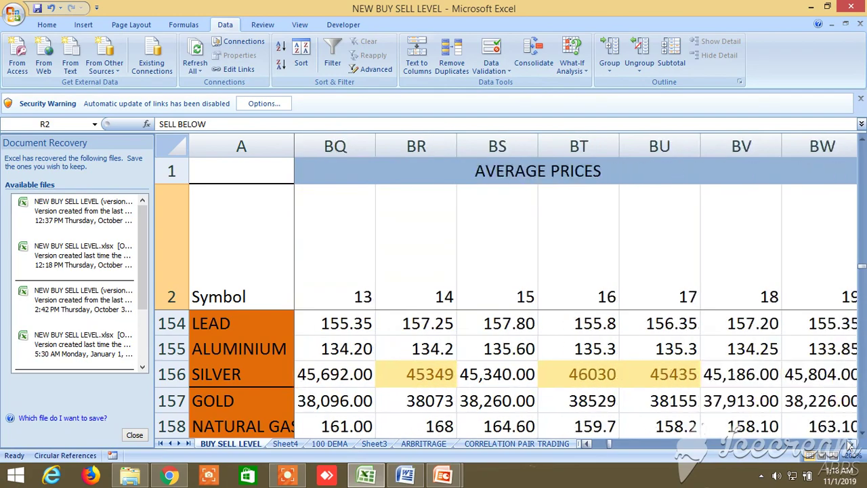